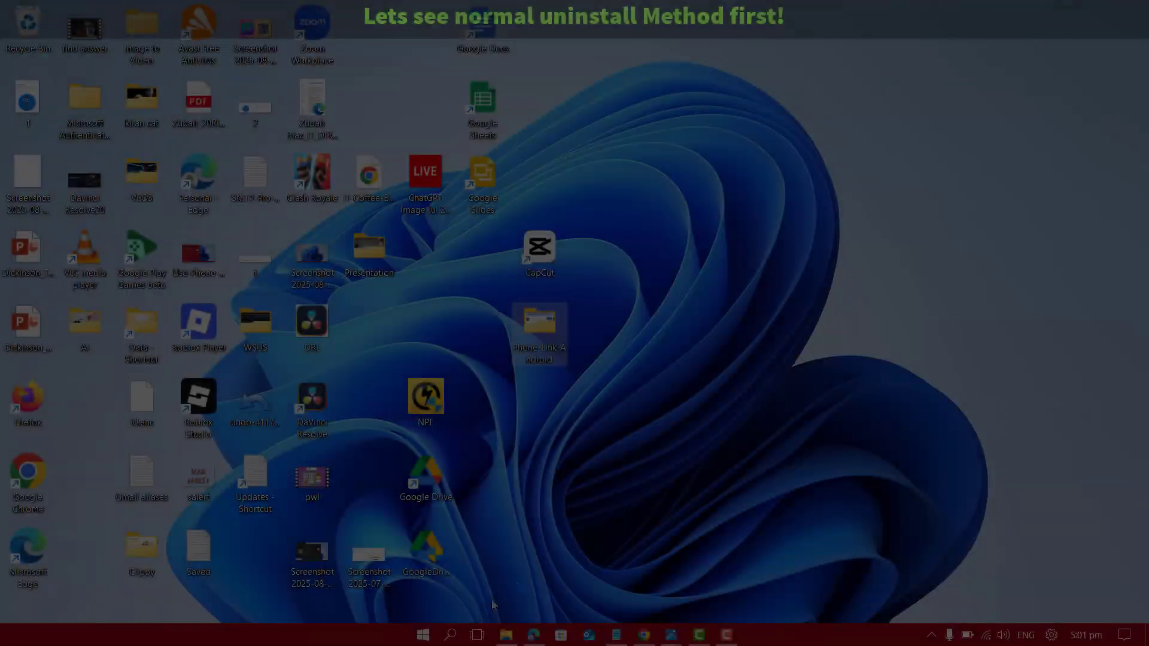
- Open Settings and go to Windows Update > Update history > Uninstall updates to list KB5056579 and KB5062553
{"action": "left_click", "coordinate": [452, 635]}
{"action": "type", "text": "settings"}
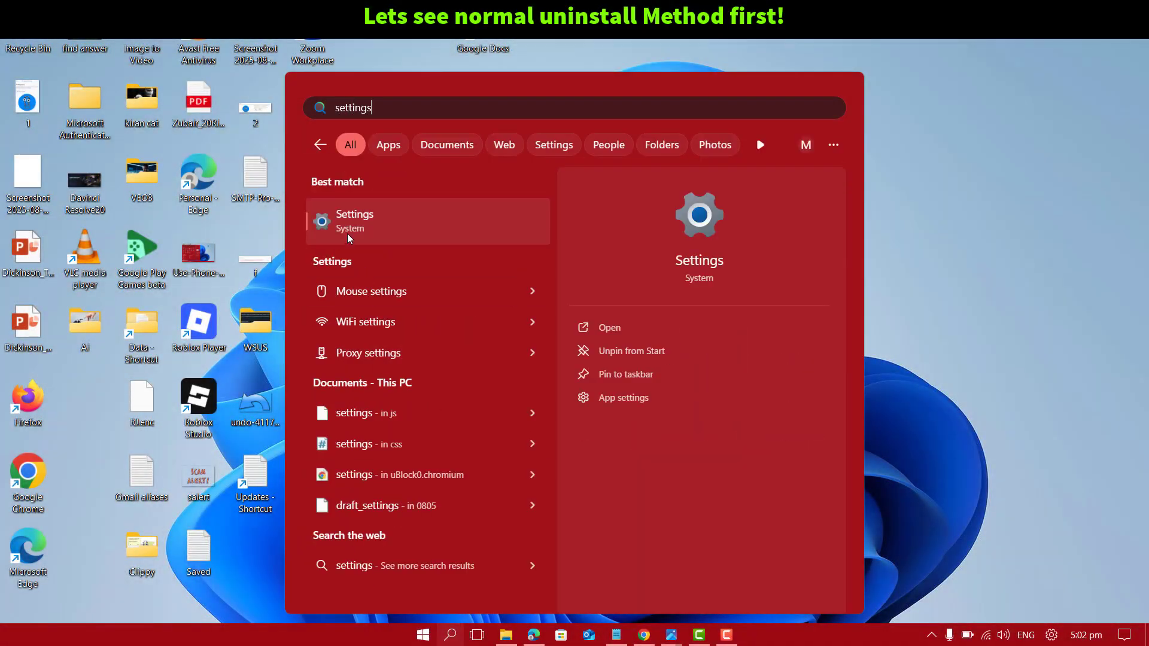
{"action": "left_click", "coordinate": [349, 238]}
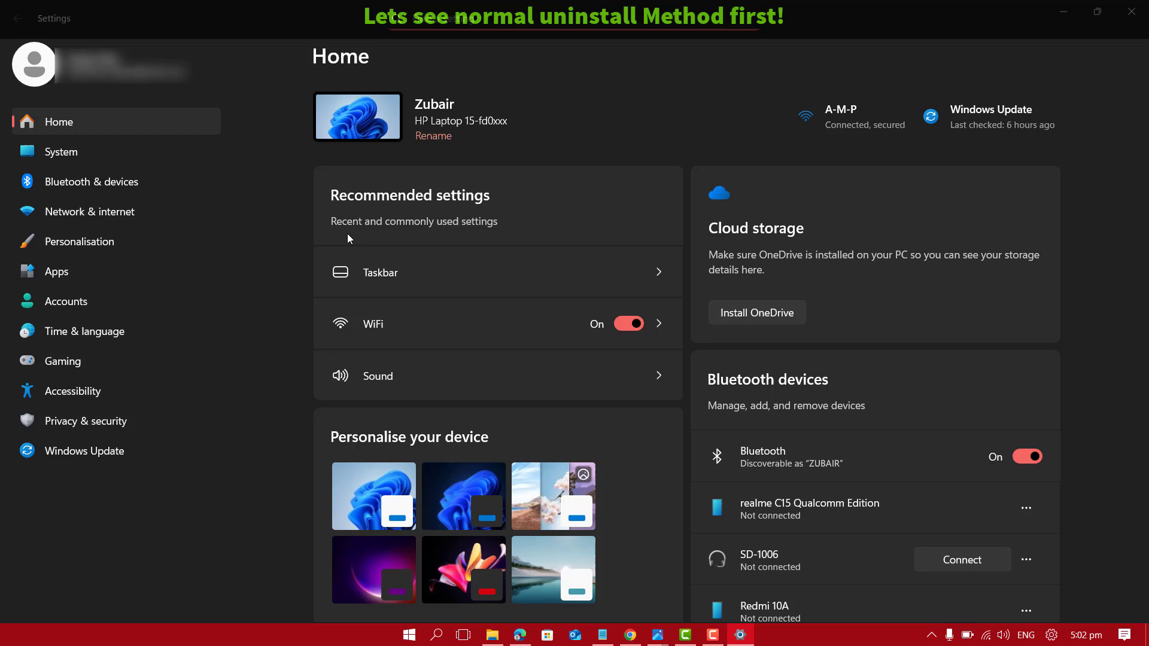
{"action": "type", "text": "windows update"}
{"action": "left_click", "coordinate": [480, 41]}
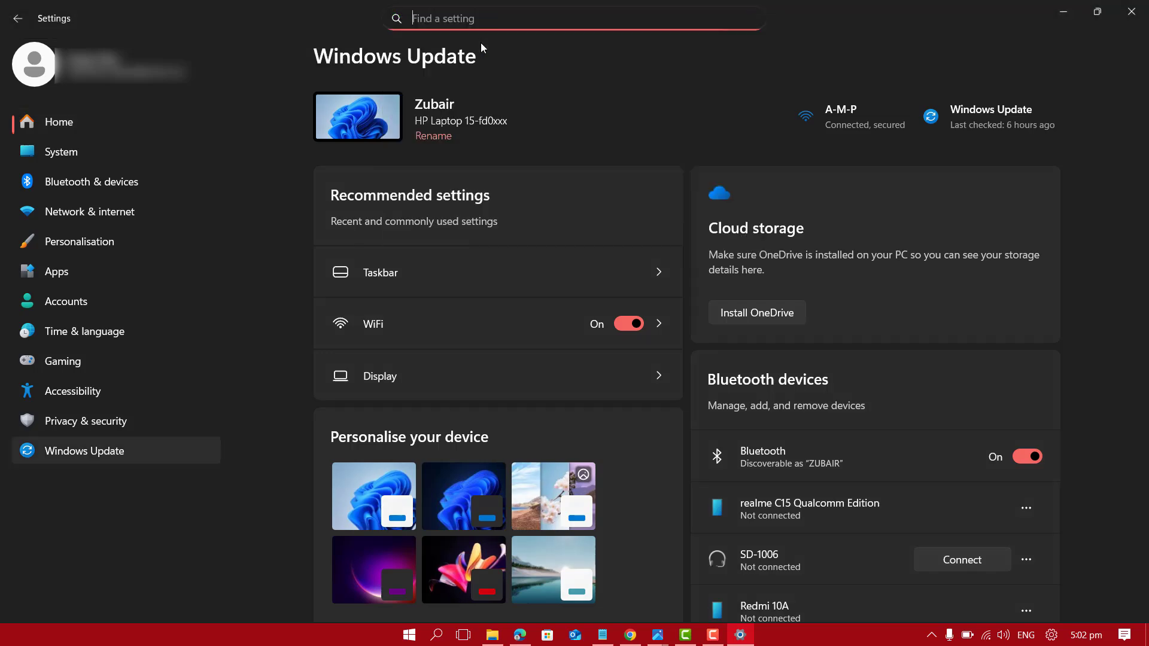
{"action": "left_click", "coordinate": [389, 322]}
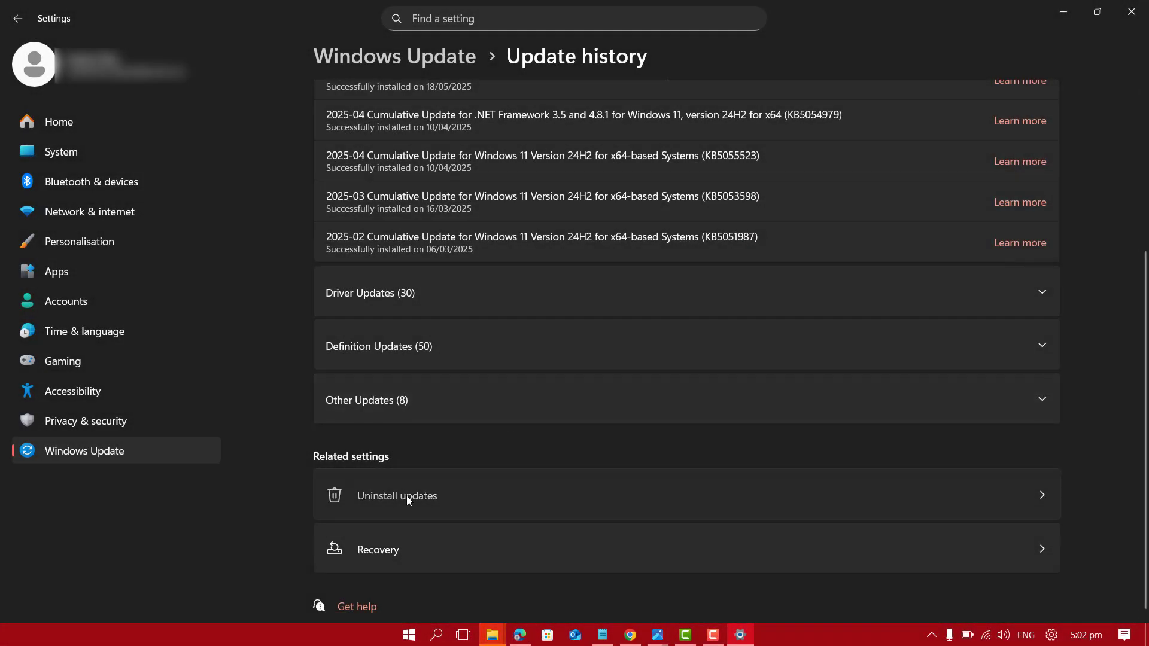
{"action": "left_click", "coordinate": [407, 496]}
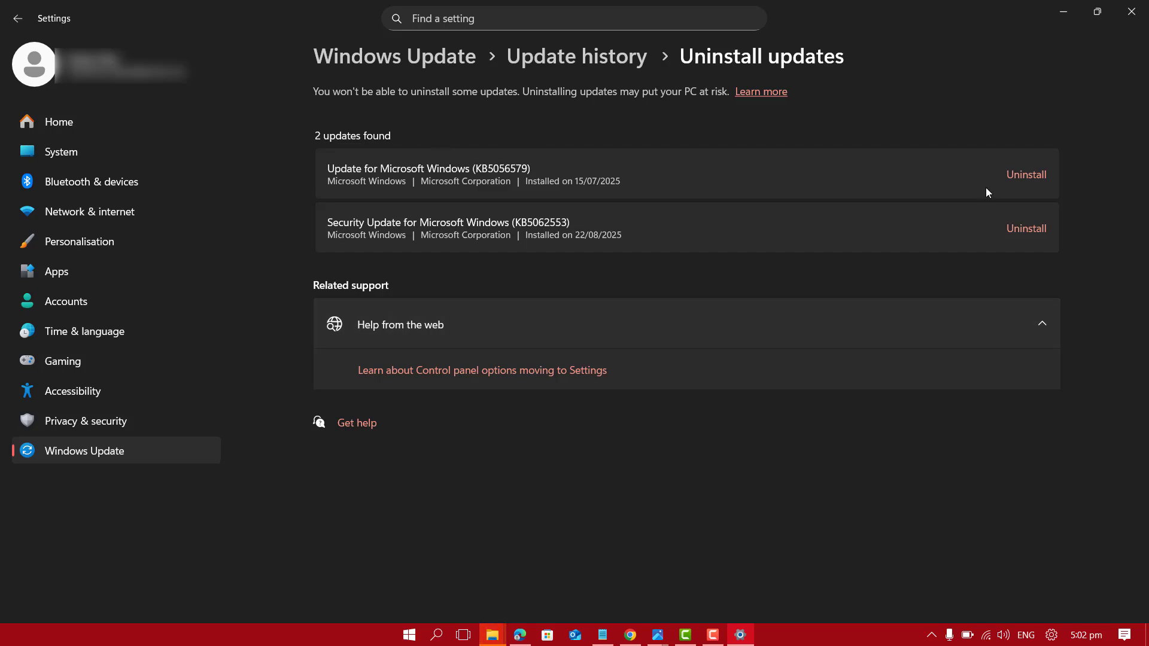
- Launch Command Prompt as administrator from Windows search
{"action": "left_click", "coordinate": [1026, 175]}
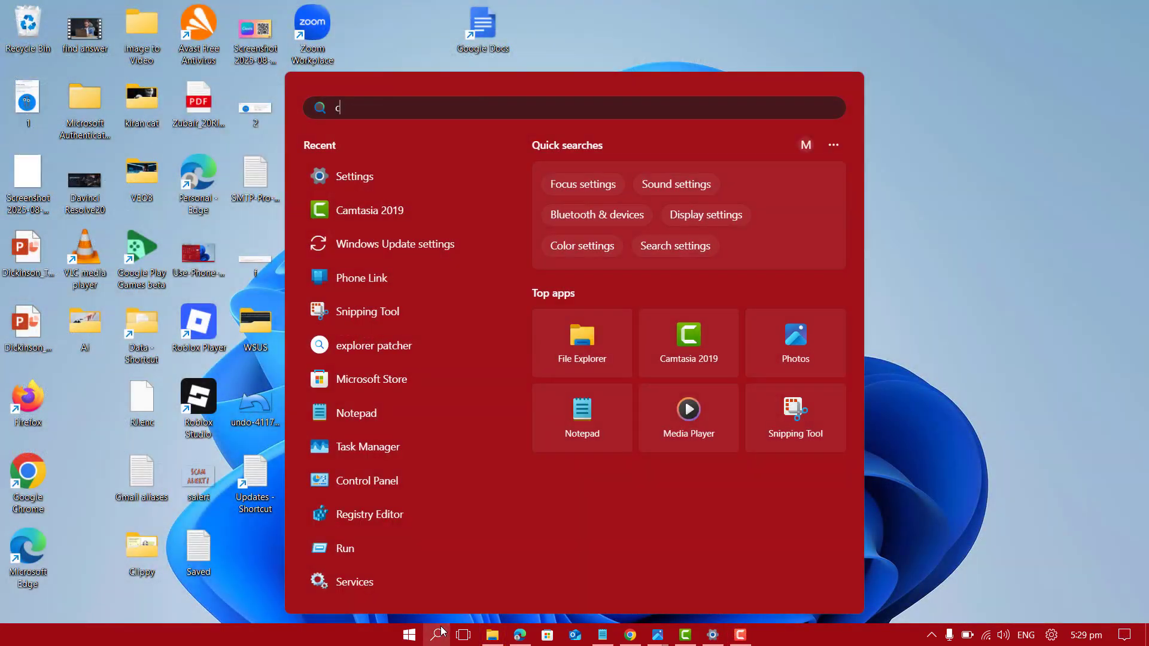
{"action": "type", "text": "md"}
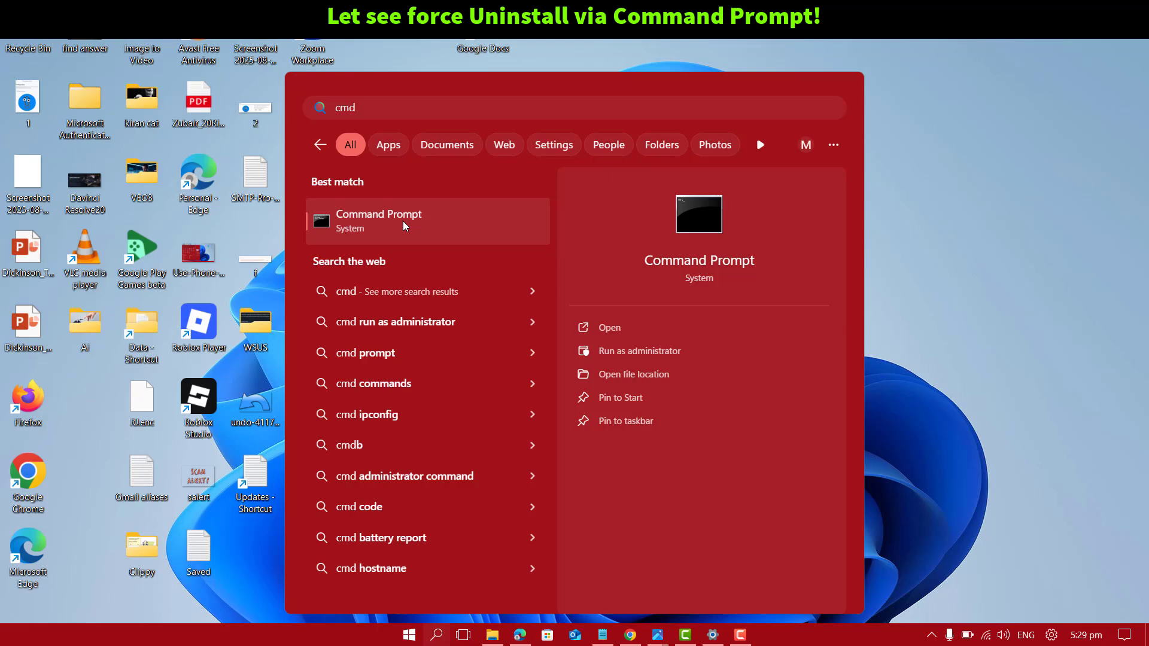
{"action": "right_click", "coordinate": [403, 222]}
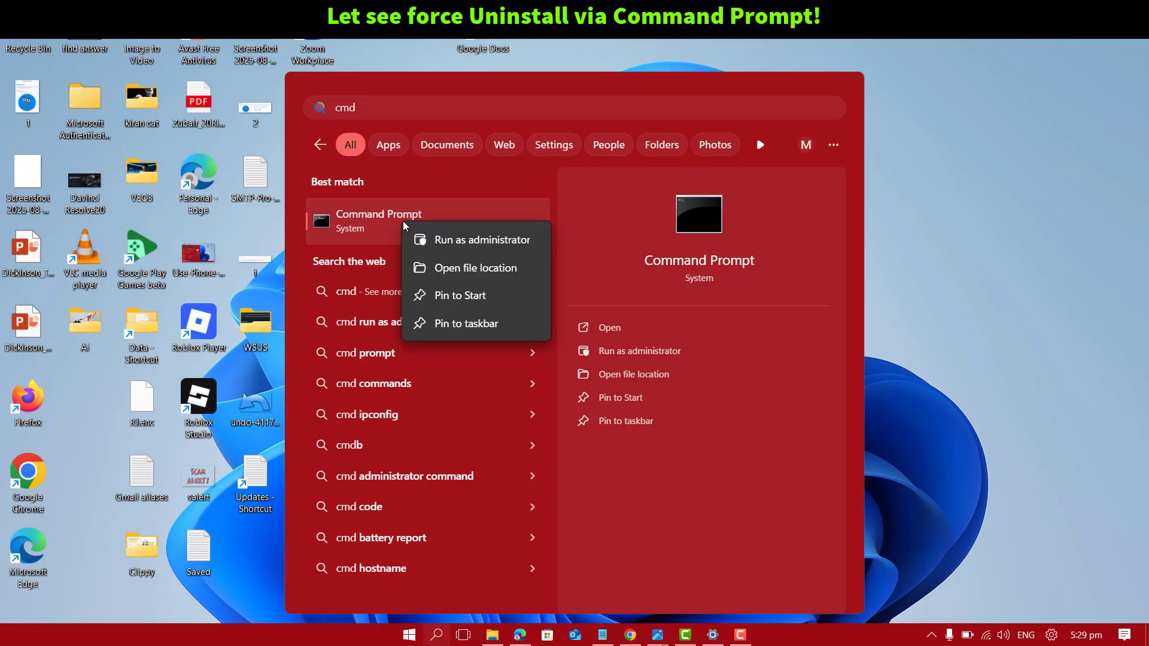
{"action": "left_click", "coordinate": [441, 239]}
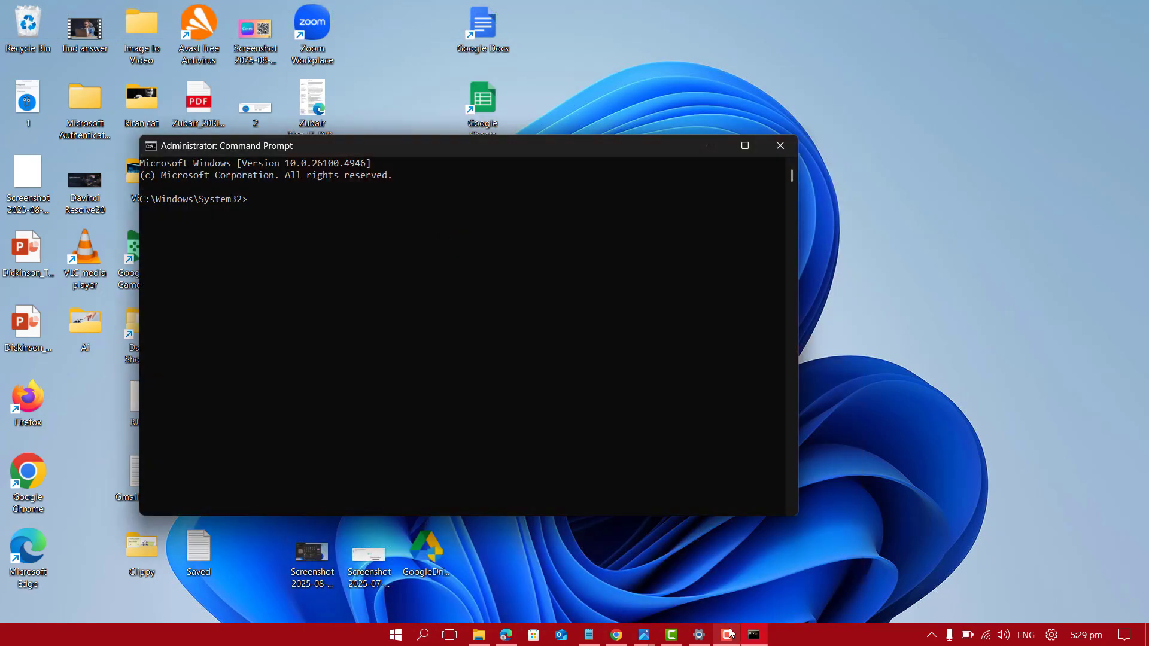
- Enter 'wusa /uninstall /kb' in the administrator Command Prompt
{"action": "left_click", "coordinate": [444, 334]}
{"action": "type", "text": "wusa /uninstall /"}
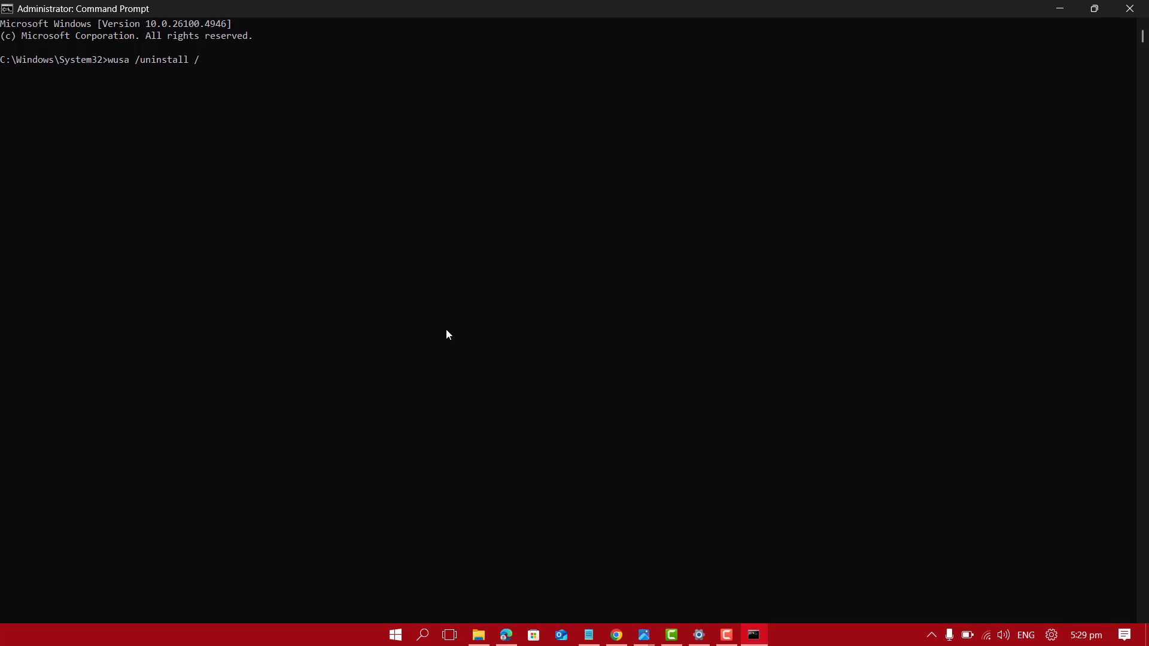
{"action": "type", "text": "kb"}
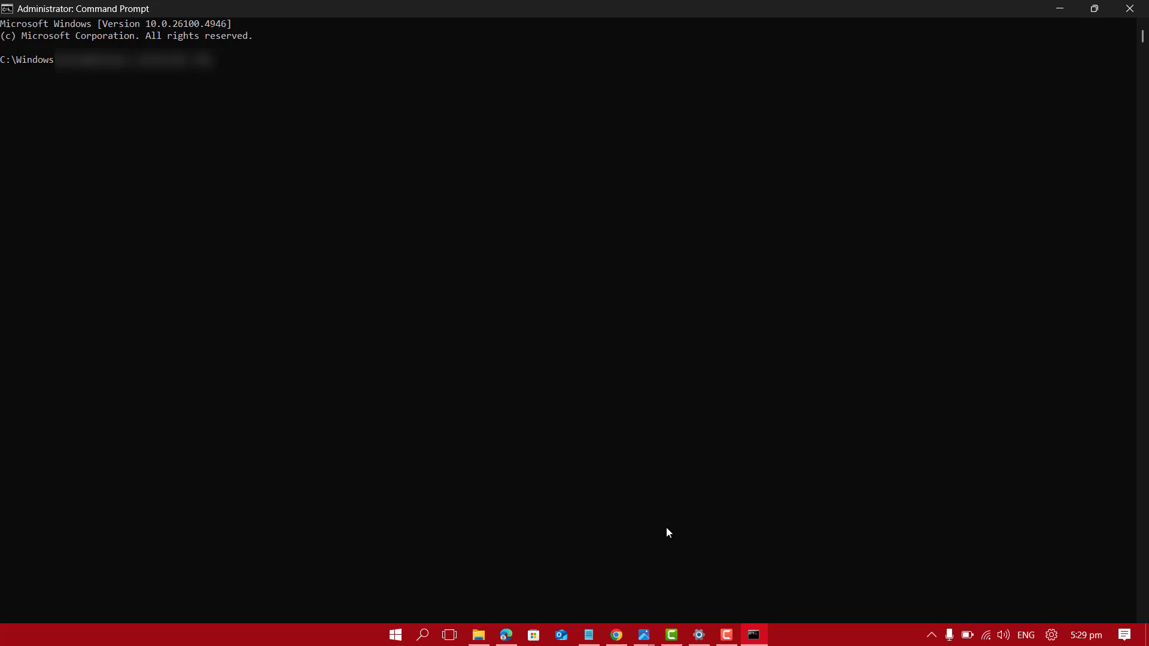
- Check the update's KB number on the Settings Uninstall updates list
{"action": "left_click", "coordinate": [700, 634]}
{"action": "scroll", "coordinate": [449, 479], "scroll_direction": "down", "scroll_amount": 3}
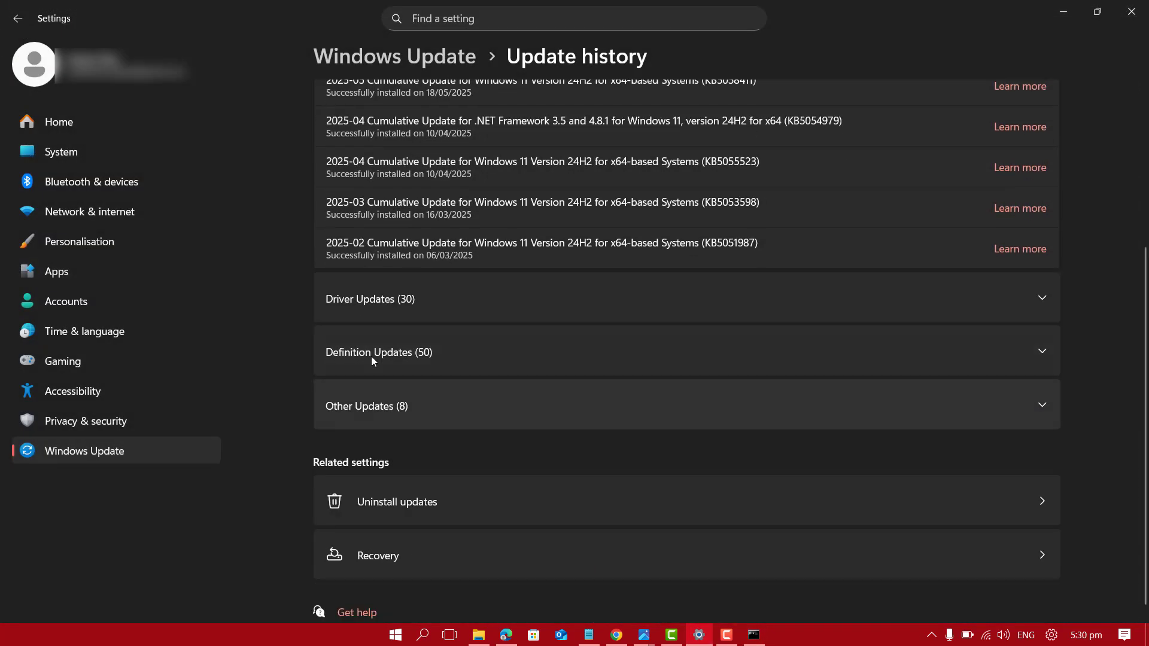
{"action": "left_click", "coordinate": [419, 503]}
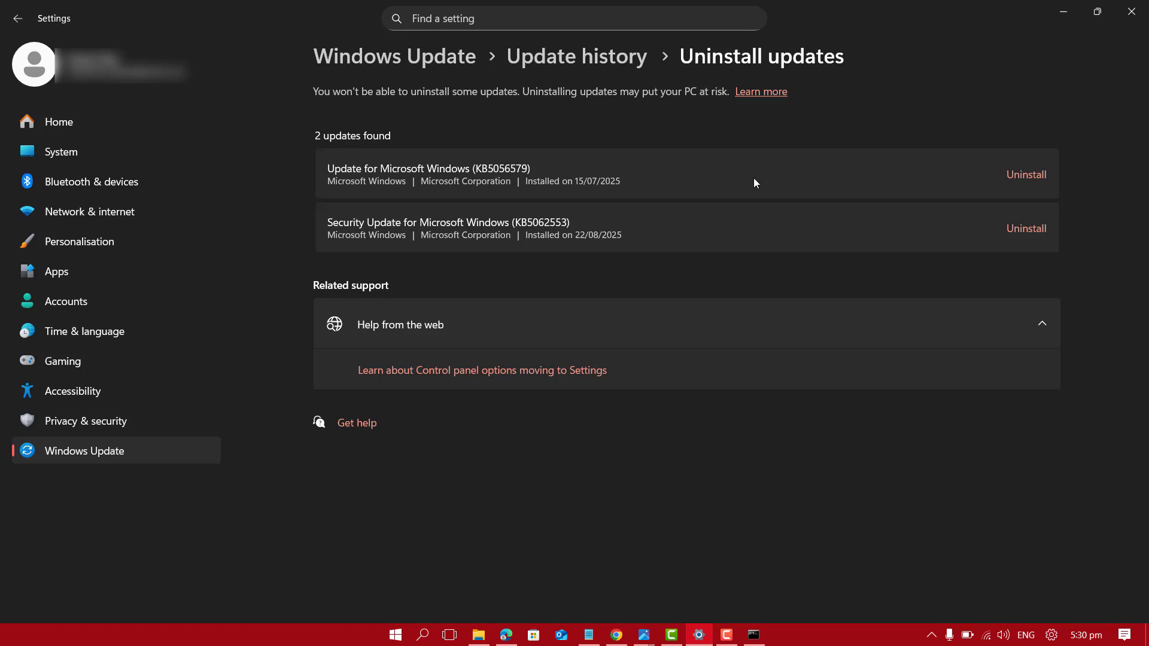
{"action": "left_click", "coordinate": [1064, 12]}
- Finish the command for KB5056579, run it, and dismiss the Standalone Installer help with OK
{"action": "type", "text": "5056579"}
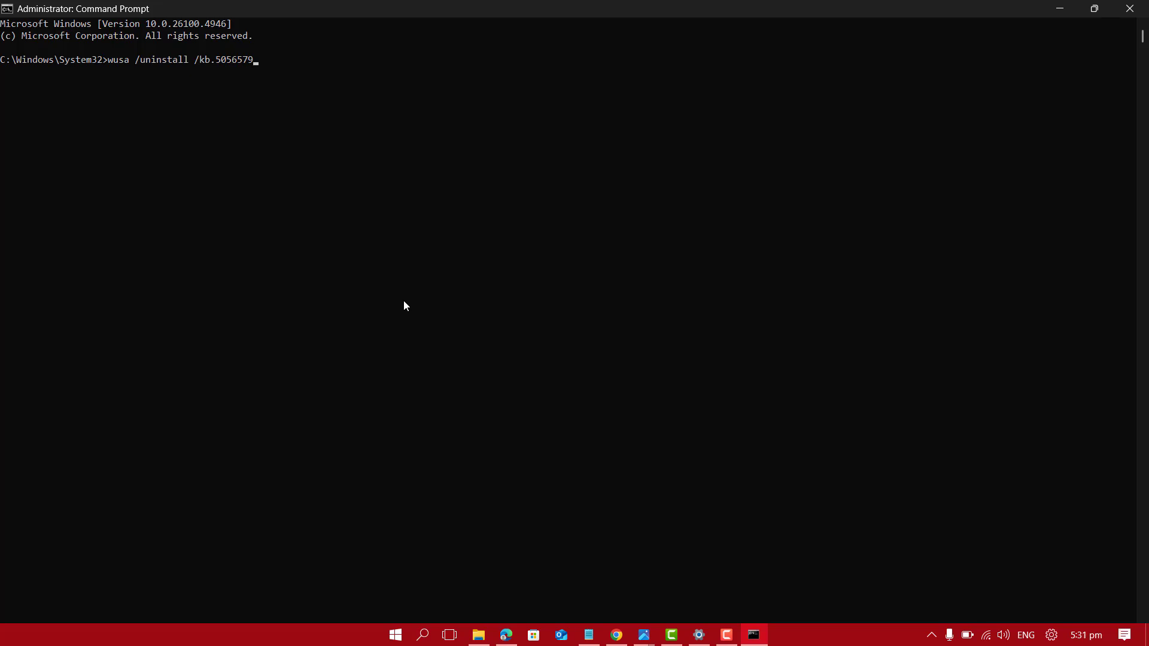
{"action": "key", "text": "Return"}
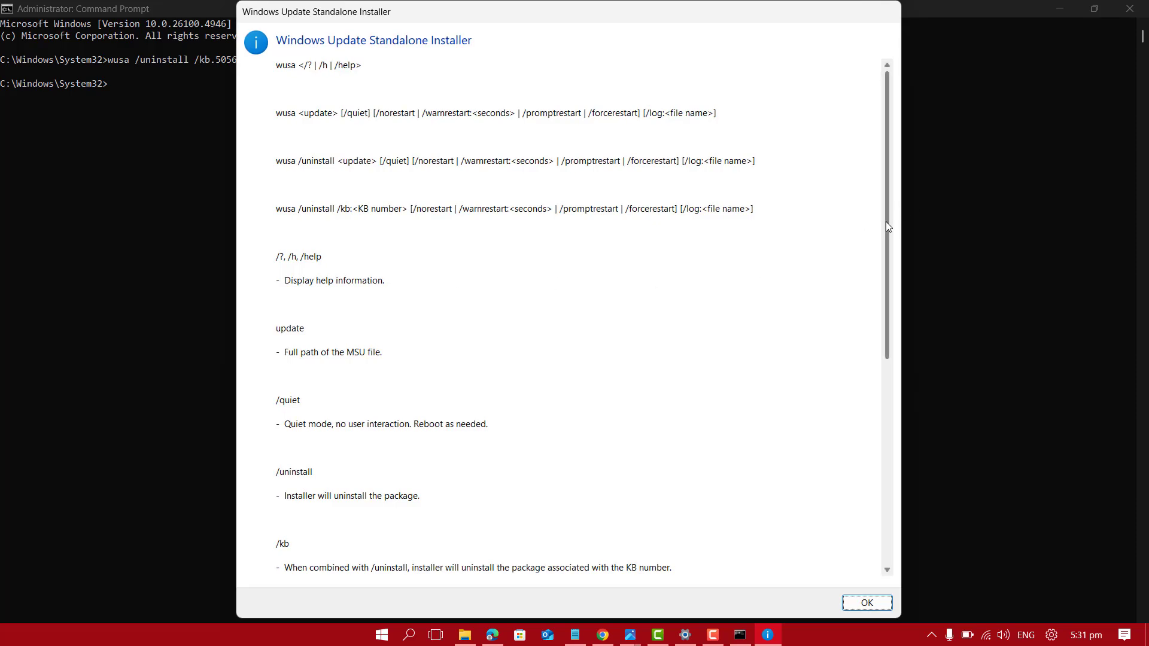
{"action": "left_click_drag", "start_coordinate": [886, 221], "coordinate": [826, 574]}
{"action": "left_click", "coordinate": [868, 603]}
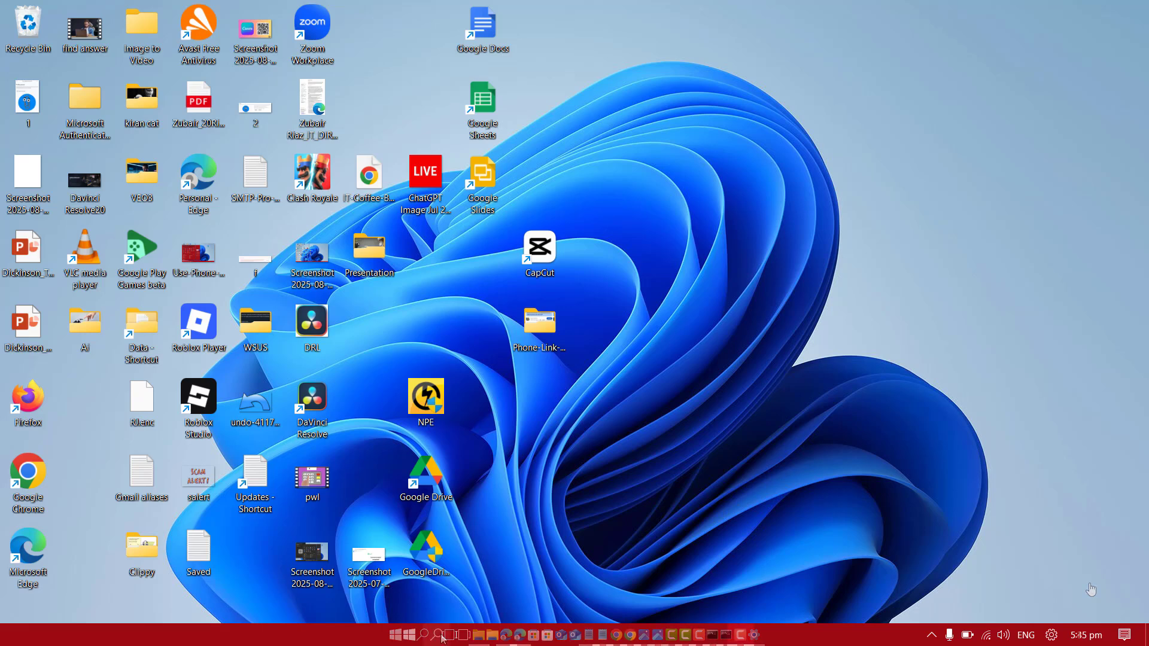
- Open services.msc and stop the Windows Update service
{"action": "left_click", "coordinate": [437, 635]}
{"action": "type", "text": "services.msc"}
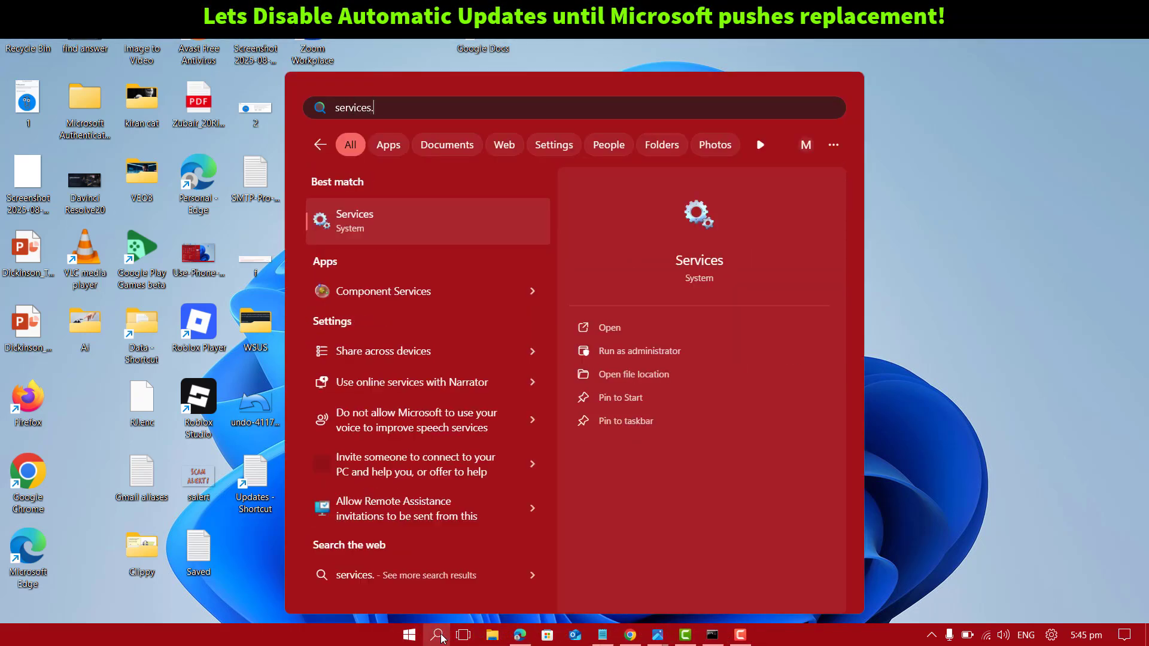
{"action": "left_click", "coordinate": [363, 238]}
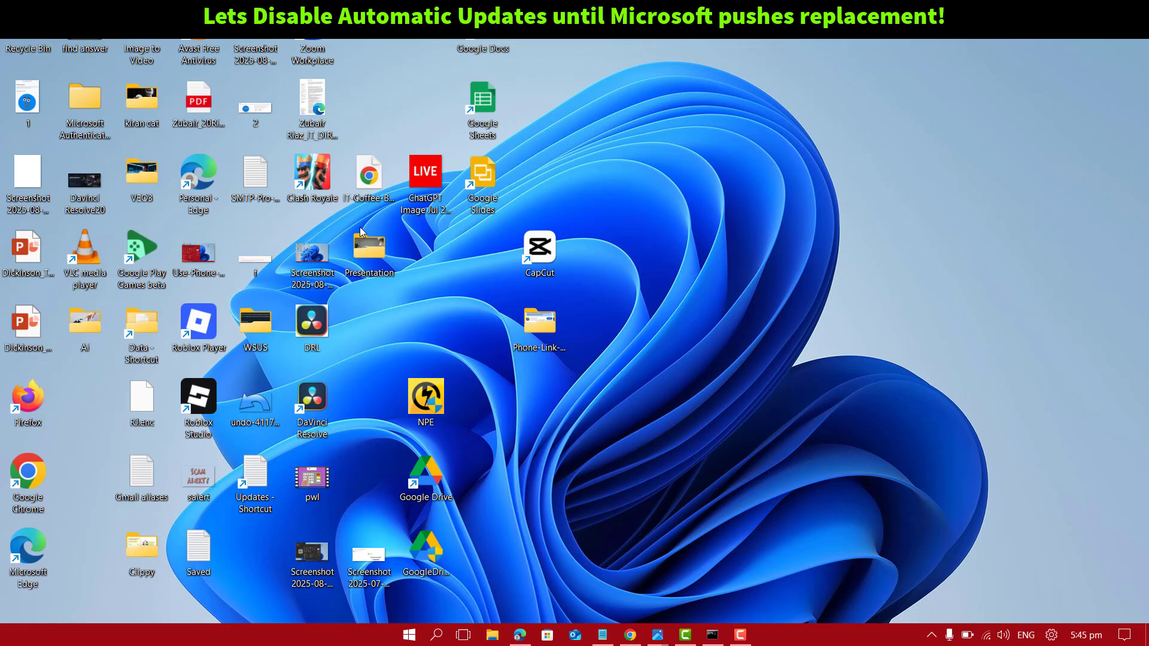
{"action": "key", "text": "Down"}
{"action": "key", "text": "Down"}
{"action": "key", "text": "Down"}
{"action": "key", "text": "Down"}
{"action": "key", "text": "Down"}
{"action": "key", "text": "Down"}
{"action": "key", "text": "Down"}
{"action": "key", "text": "Down"}
{"action": "key", "text": "Down"}
{"action": "key", "text": "Down"}
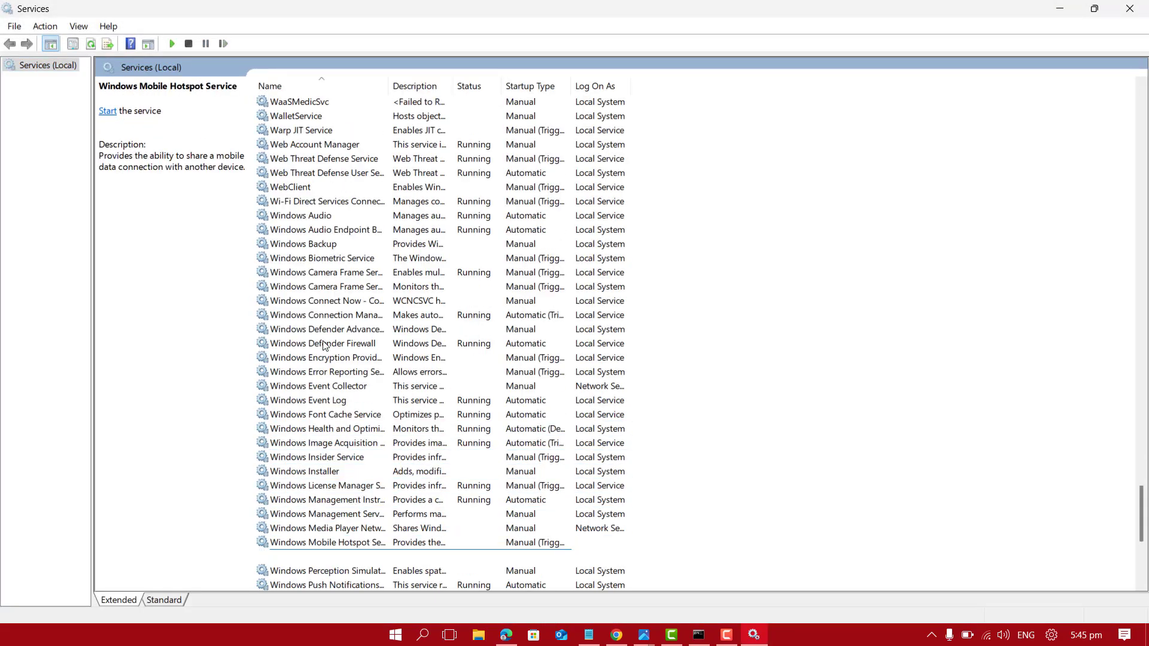
{"action": "key", "text": "Down"}
{"action": "key", "text": "Down"}
{"action": "key", "text": "Down"}
{"action": "key", "text": "Down"}
{"action": "key", "text": "Down"}
{"action": "key", "text": "Down"}
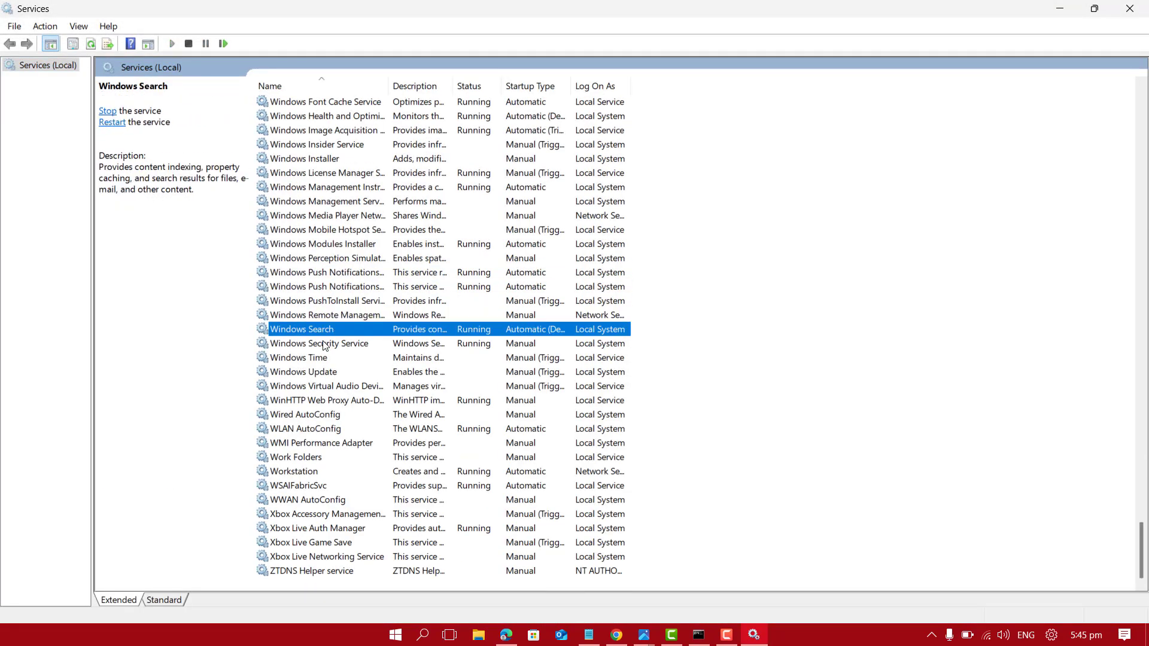
{"action": "right_click", "coordinate": [326, 376]}
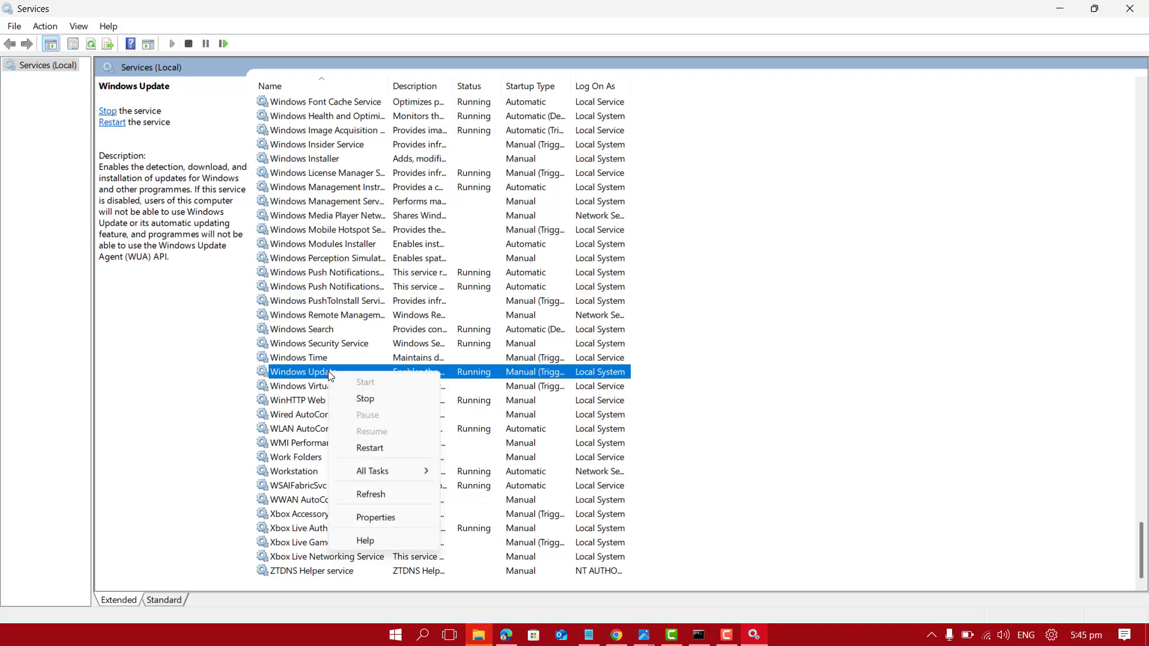
{"action": "left_click", "coordinate": [363, 399]}
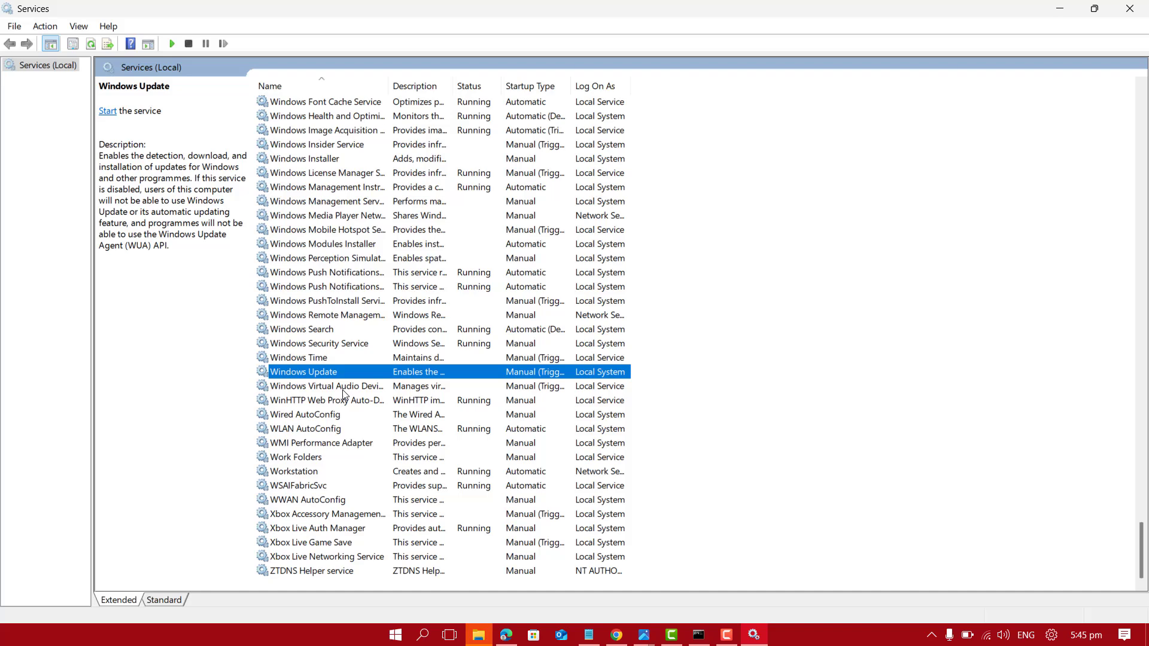
- Set the Windows Update service's startup type to Disabled and apply it
{"action": "right_click", "coordinate": [315, 373]}
{"action": "left_click", "coordinate": [378, 520]}
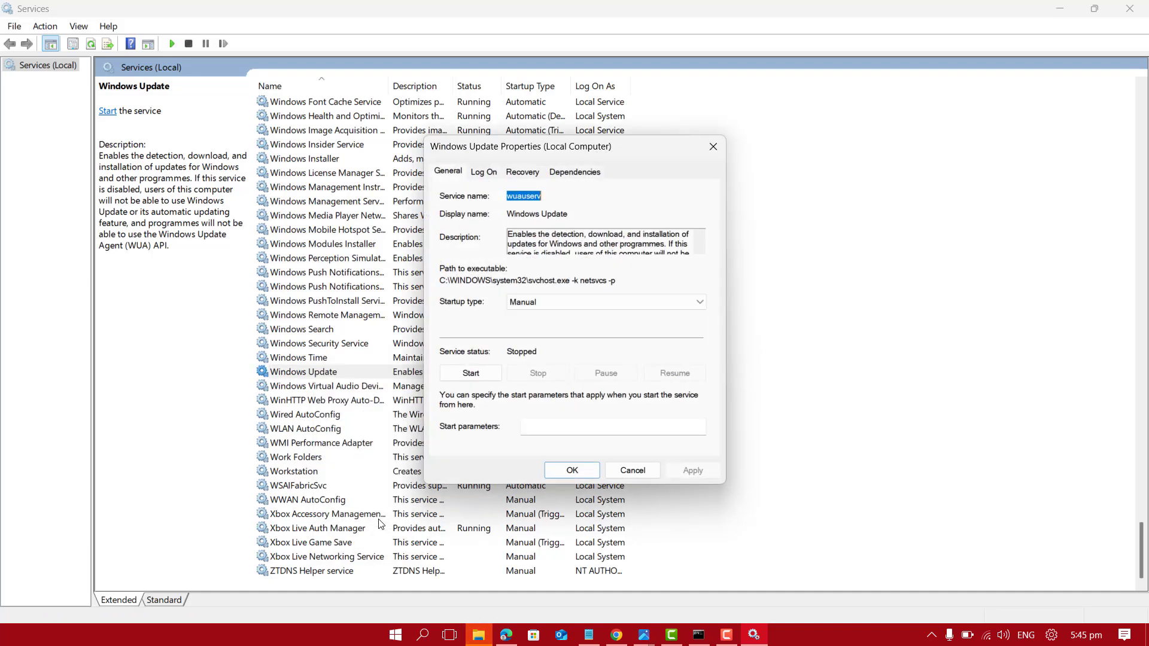
{"action": "left_click", "coordinate": [623, 303]}
{"action": "left_click", "coordinate": [542, 346]}
{"action": "left_click", "coordinate": [691, 470]}
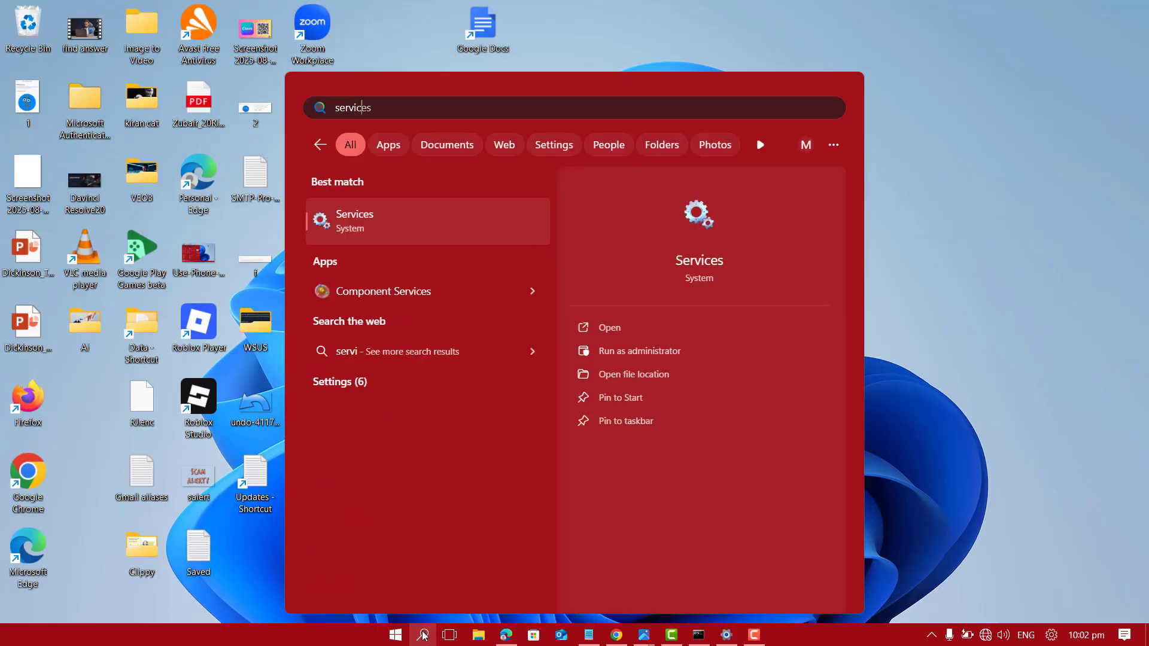
- Reopen the Services console and view the Background Intelligent Transfer Service actions at the top
{"action": "left_click", "coordinate": [416, 221]}
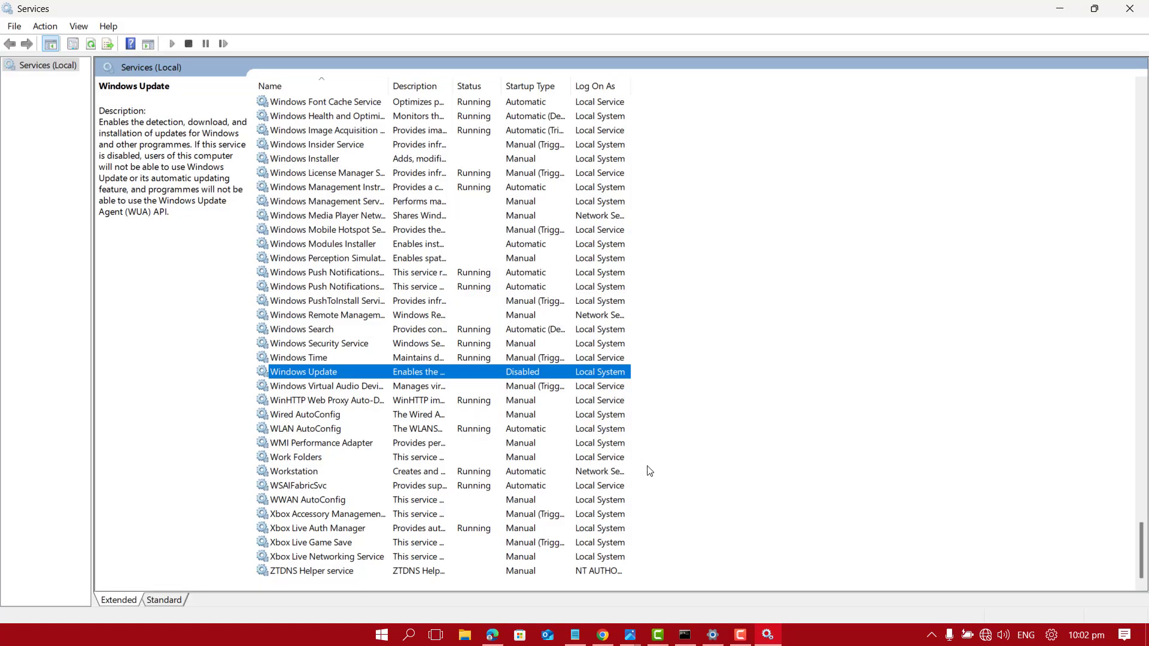
{"action": "key", "text": "Home"}
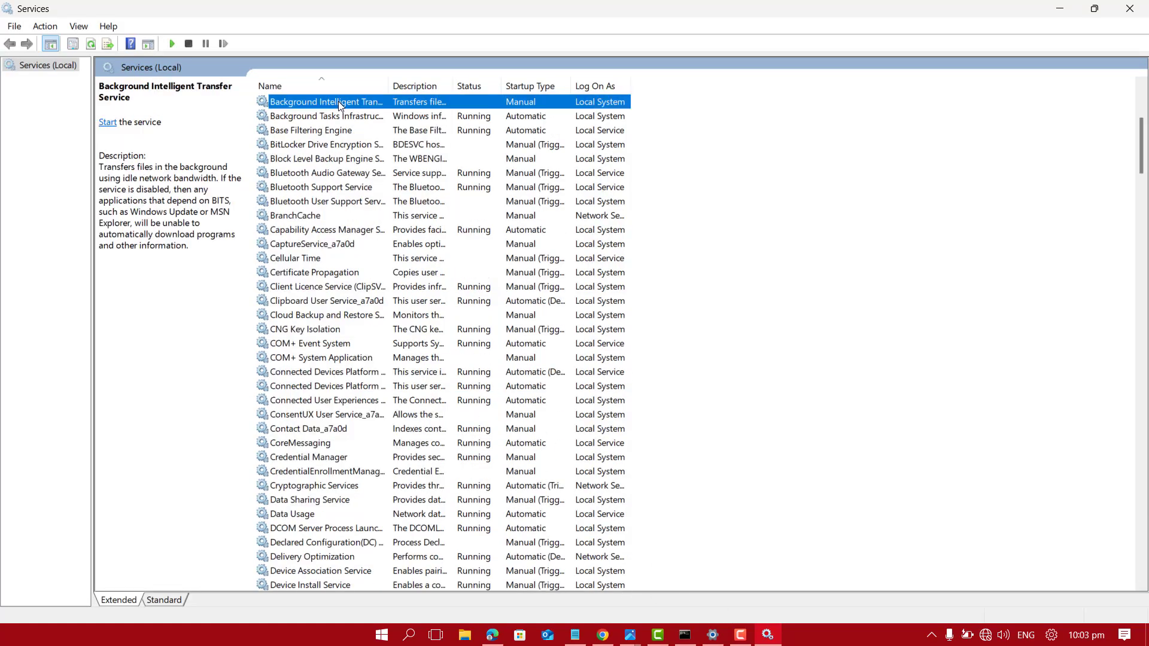
{"action": "right_click", "coordinate": [339, 103]}
{"action": "mouse_move", "coordinate": [407, 209]}
{"action": "left_click", "coordinate": [323, 159]}
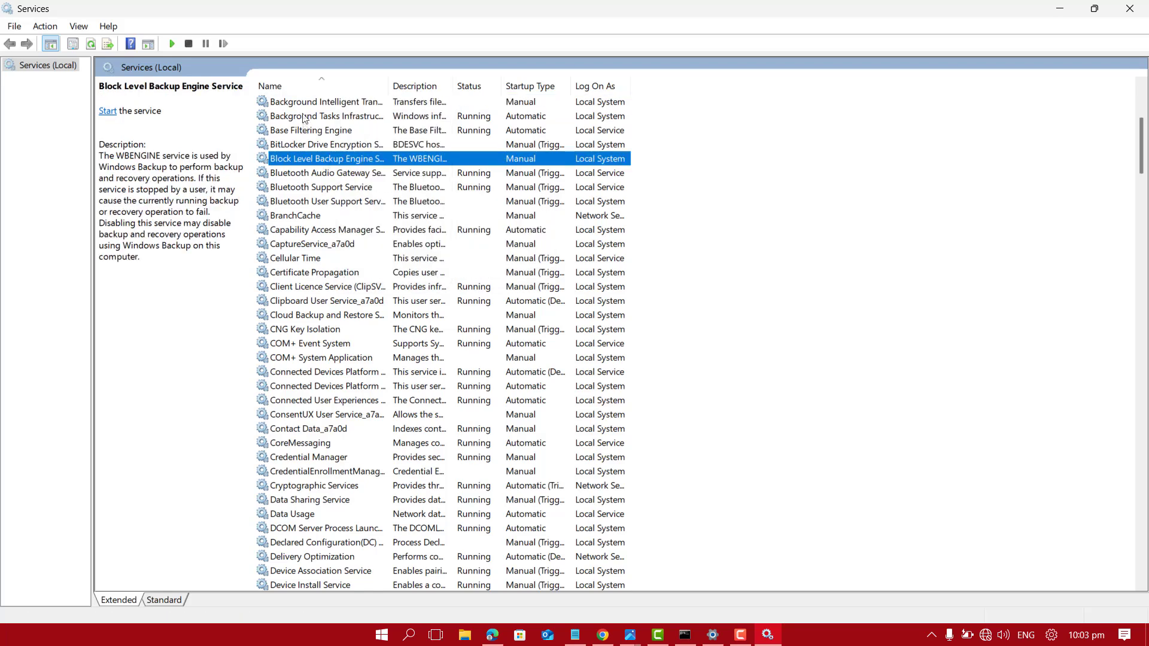
{"action": "left_click", "coordinate": [321, 105]}
{"action": "right_click", "coordinate": [325, 103]}
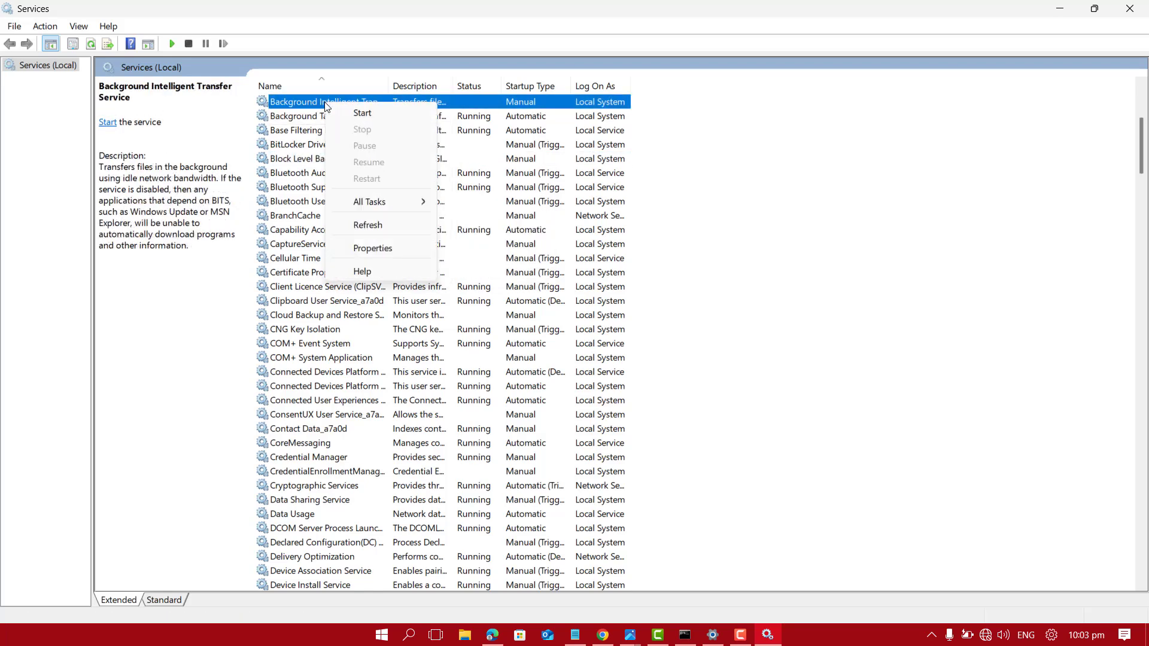
{"action": "left_click", "coordinate": [328, 332]}
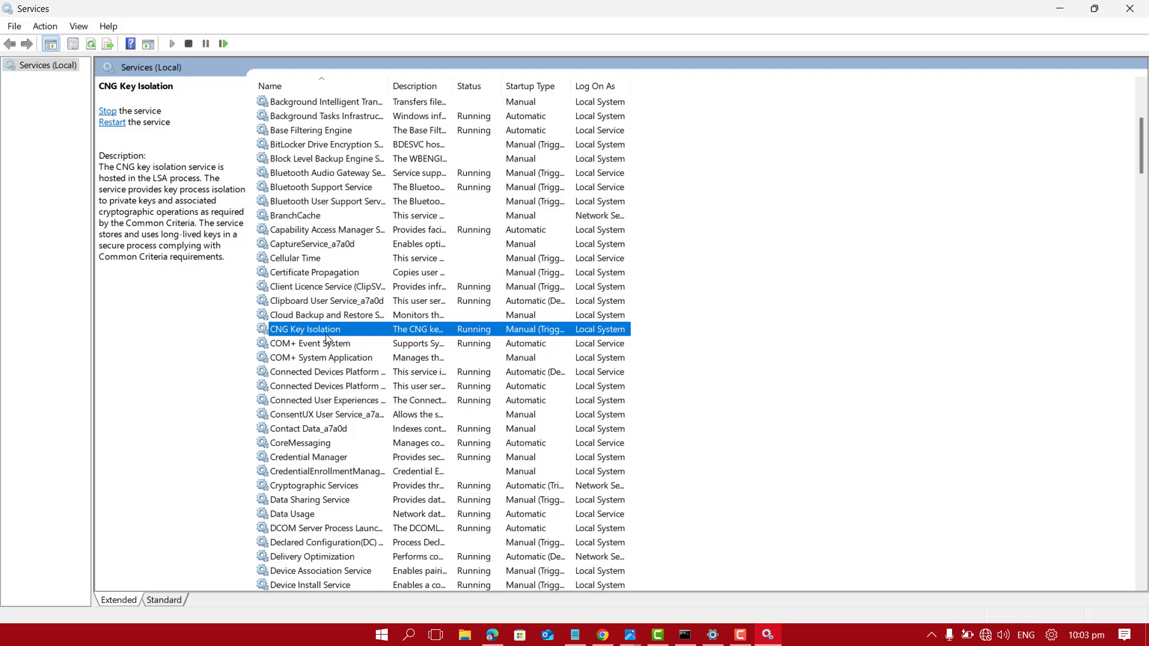
- Stop Cryptographic Services and confirm stopping its dependent services too
{"action": "left_click", "coordinate": [294, 317]}
{"action": "key", "text": "Down"}
{"action": "key", "text": "Down"}
{"action": "key", "text": "Down"}
{"action": "key", "text": "Down"}
{"action": "key", "text": "Down"}
{"action": "key", "text": "Down"}
{"action": "key", "text": "Down"}
{"action": "key", "text": "Down"}
{"action": "key", "text": "Down"}
{"action": "key", "text": "Down"}
{"action": "key", "text": "Down"}
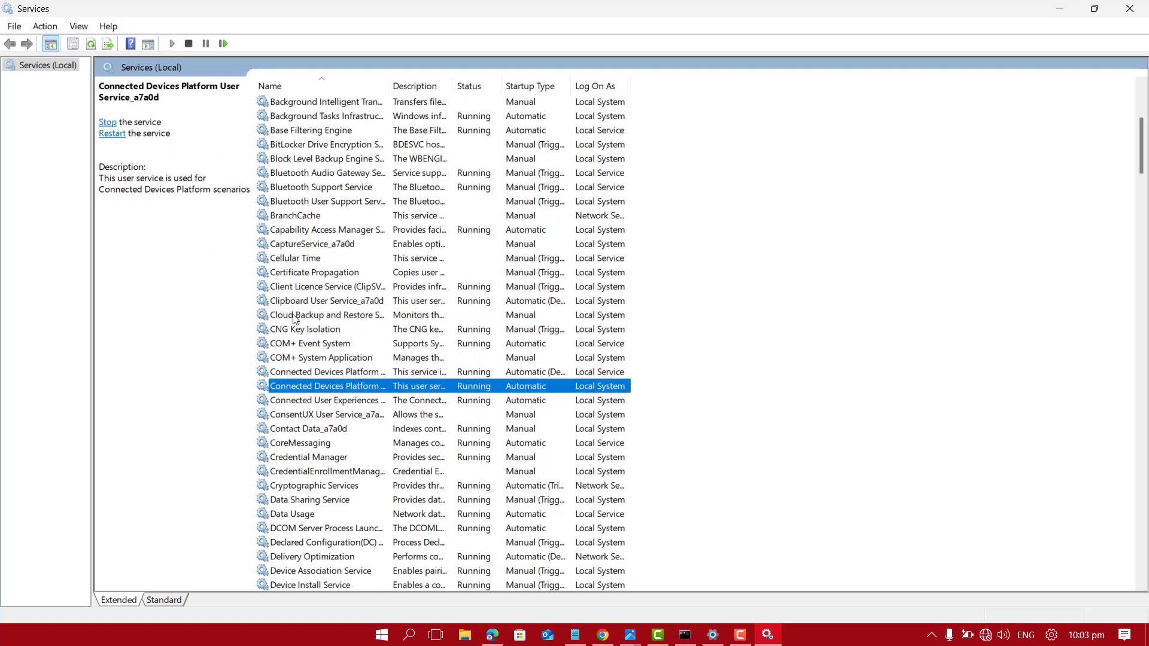
{"action": "key", "text": "Down"}
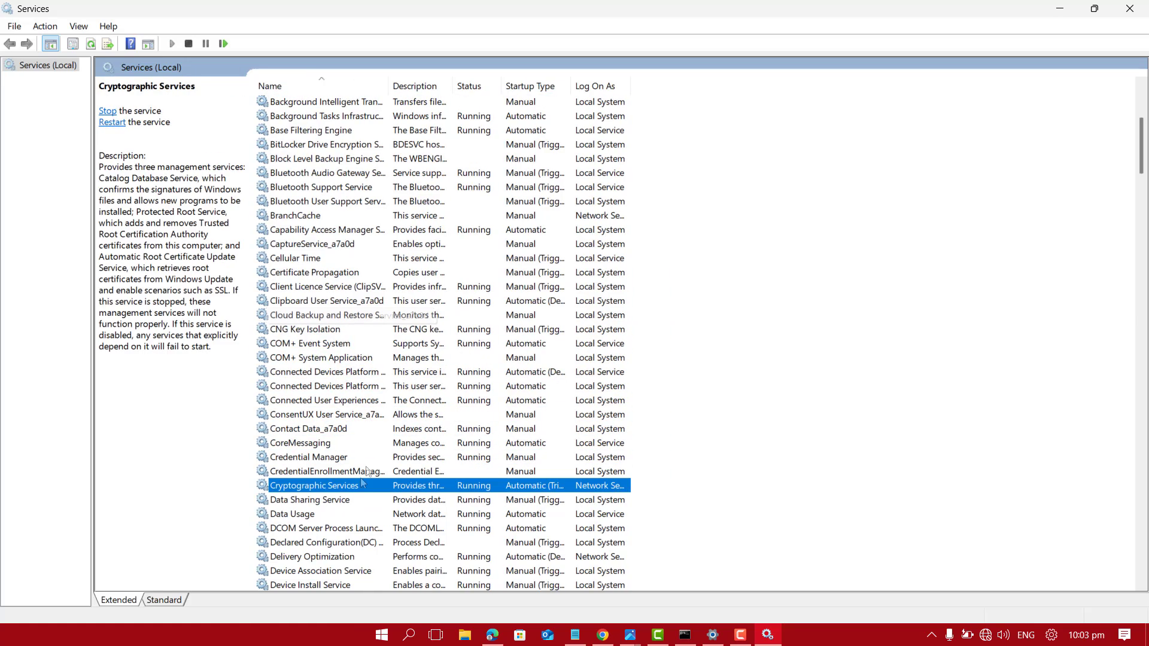
{"action": "right_click", "coordinate": [341, 491]}
{"action": "left_click", "coordinate": [393, 341]}
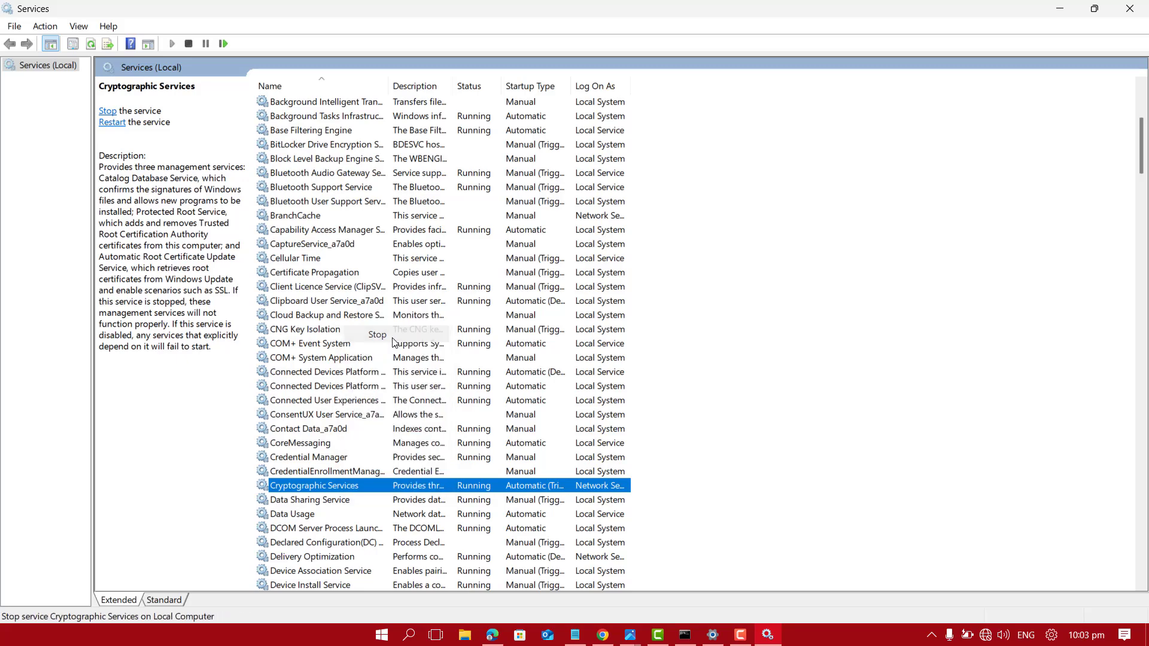
{"action": "left_click", "coordinate": [203, 267]}
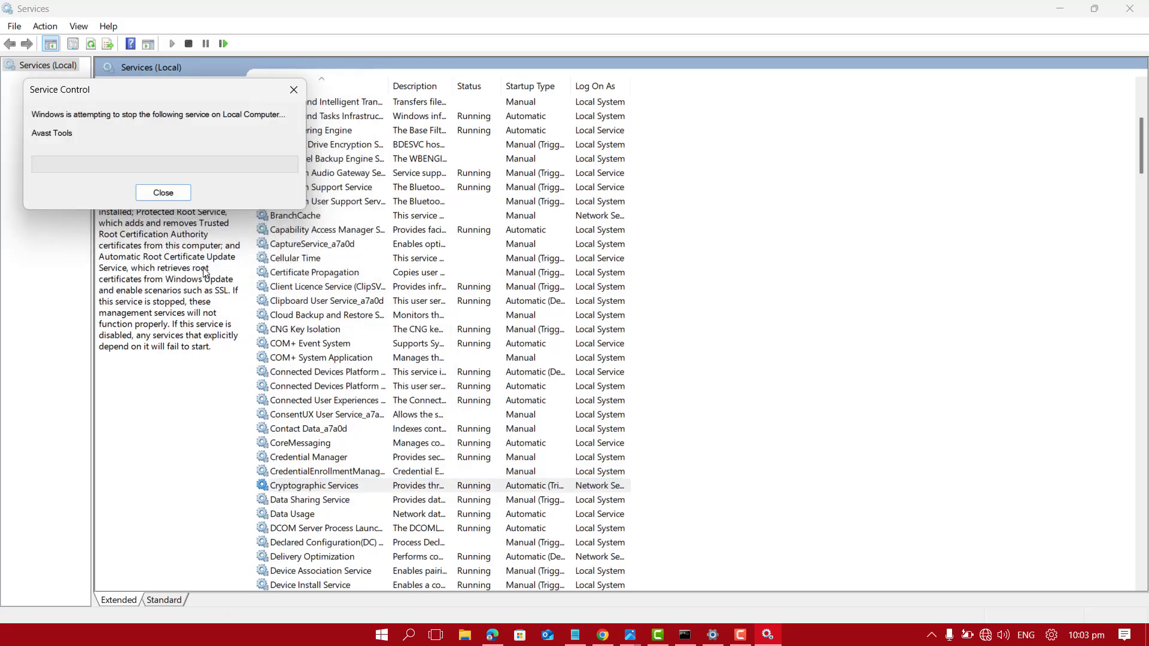
- Empty C:\Windows\SoftwareDistribution in File Explorer, granting administrator permission for all items
{"action": "key", "text": "super+d"}
{"action": "key", "text": "super+e"}
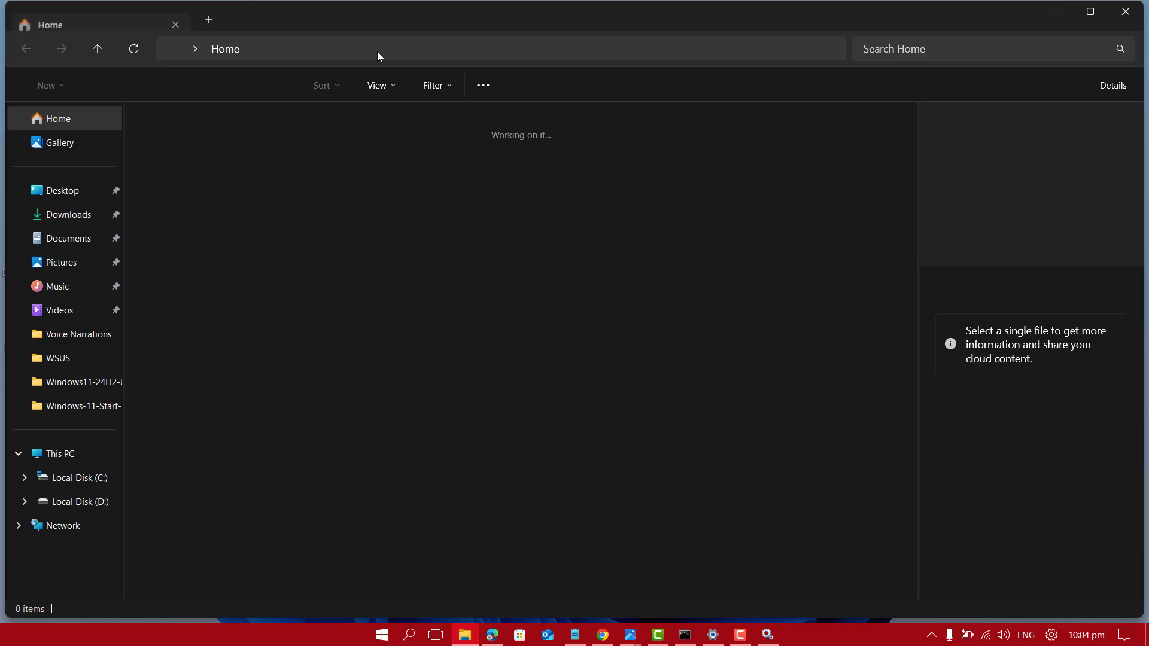
{"action": "left_click", "coordinate": [354, 48]}
{"action": "type", "text": "C:\\Windows\\SoftwareDistribution"}
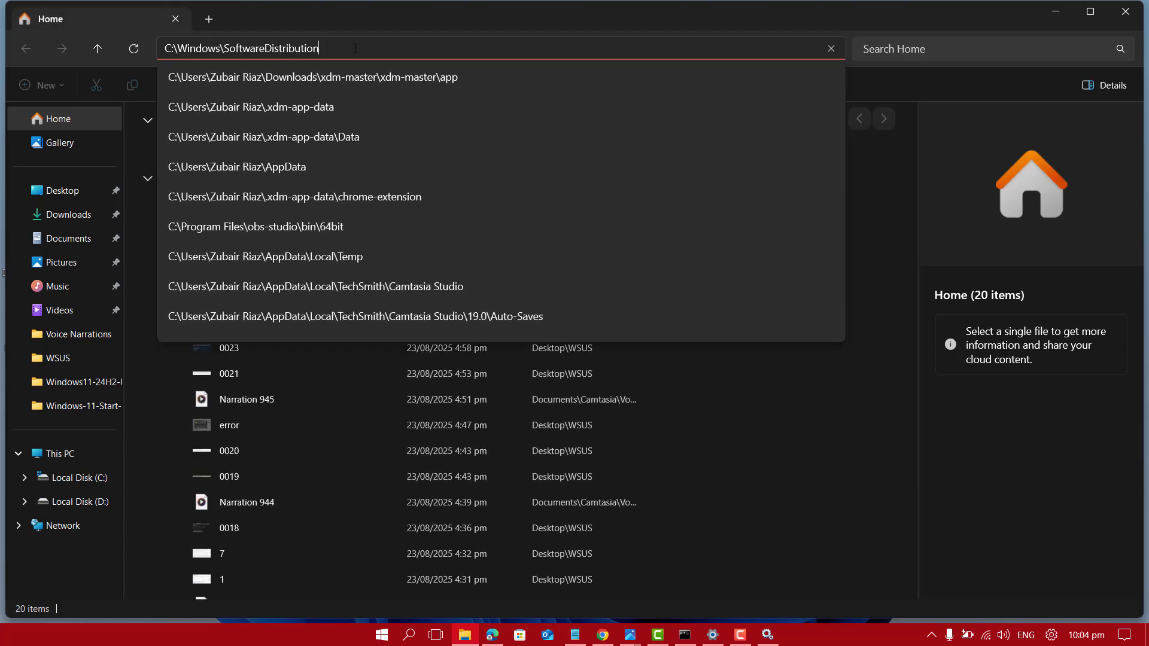
{"action": "key", "text": "Return"}
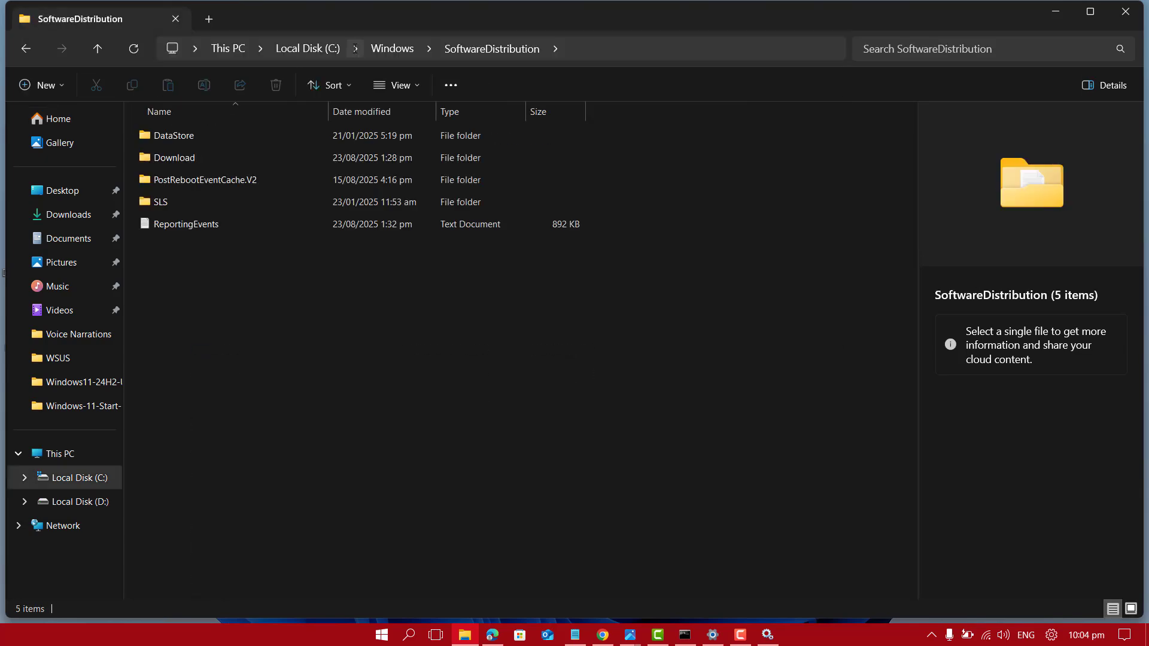
{"action": "key", "text": "ctrl+a"}
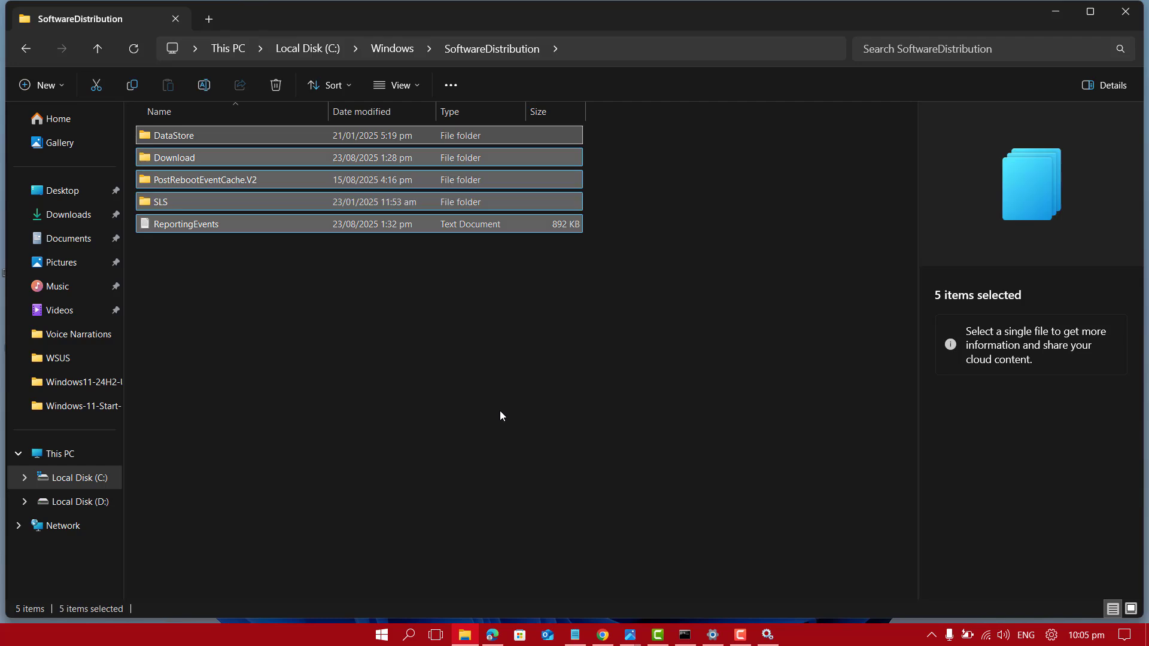
{"action": "key", "text": "Delete"}
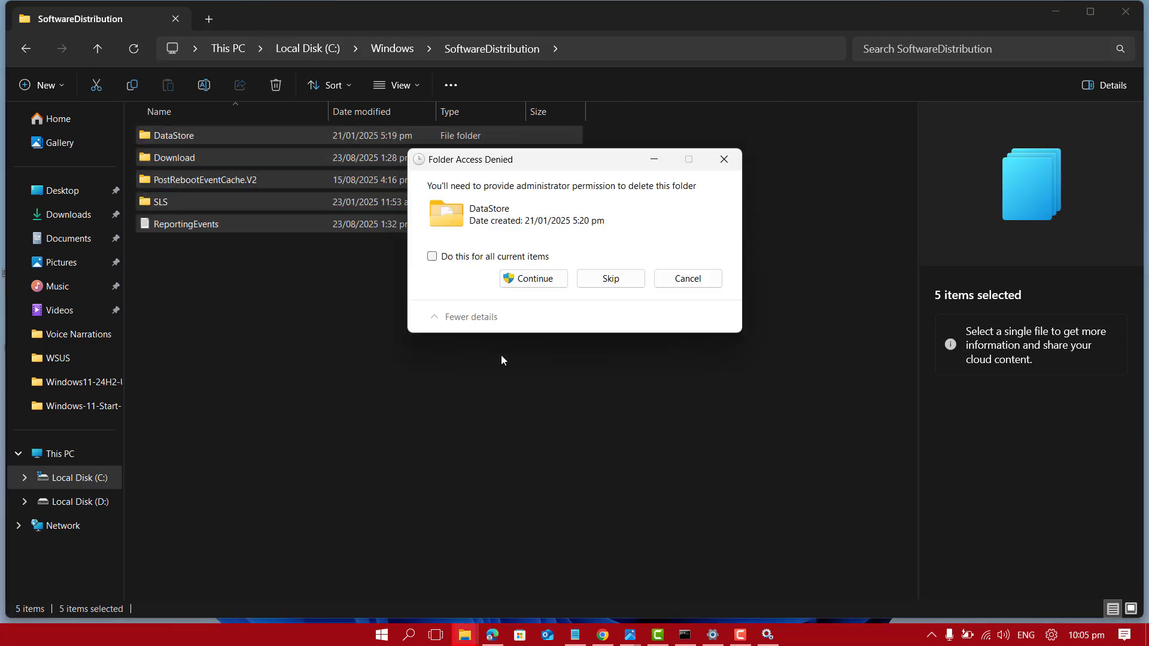
{"action": "left_click", "coordinate": [516, 259]}
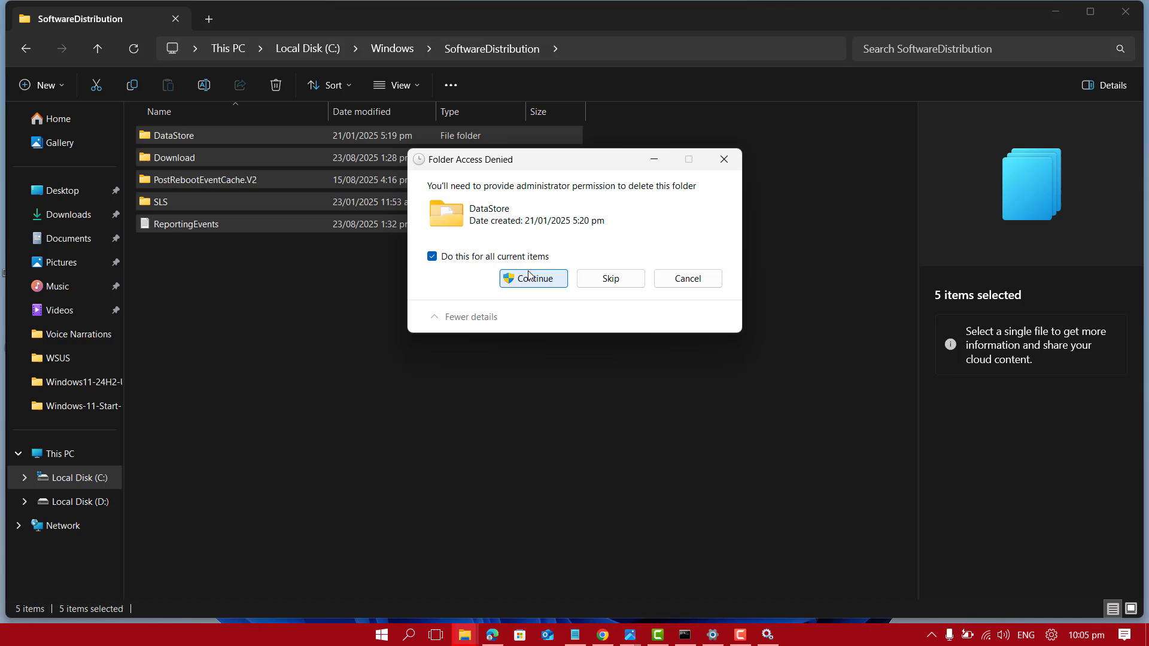
{"action": "left_click", "coordinate": [529, 275]}
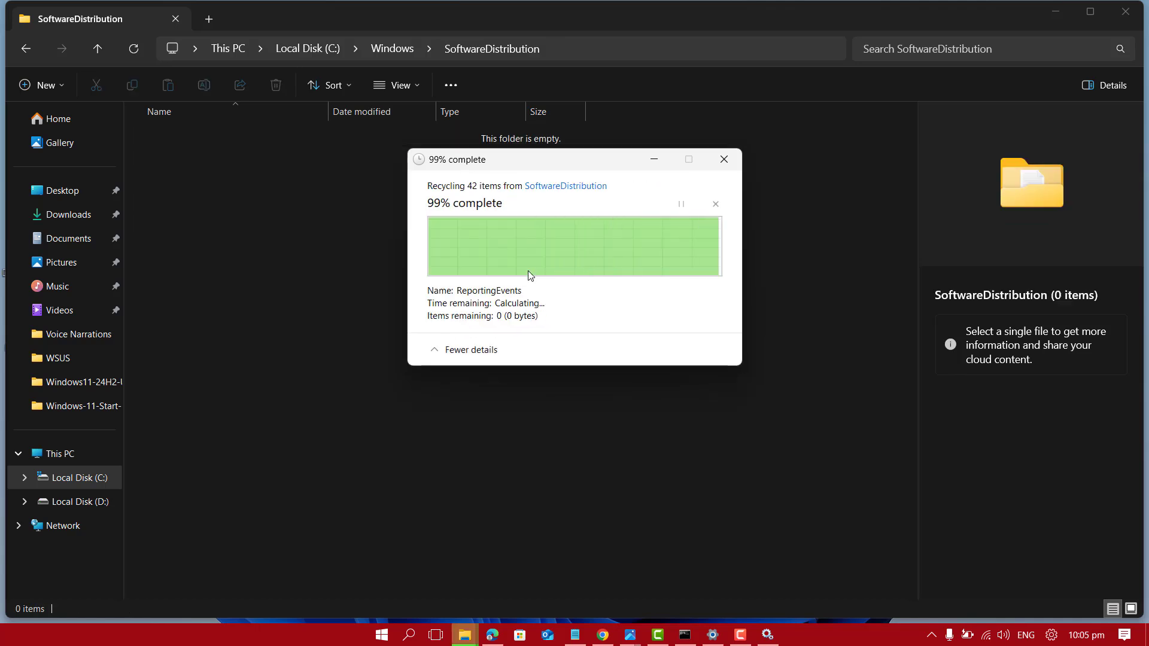
- Delete the contents of C:\Windows\System32\catroot2, skipping the in-use folder
{"action": "left_click", "coordinate": [559, 52]}
{"action": "type", "text": "C:\\Windows\\System32\\Catroot2"}
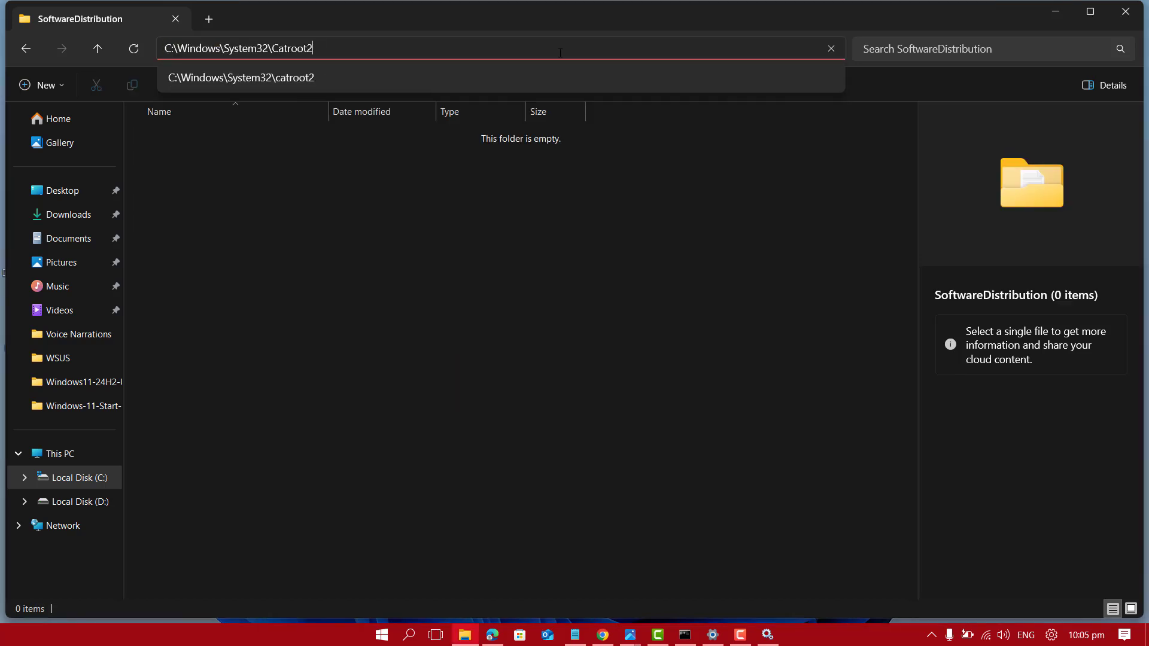
{"action": "key", "text": "Return"}
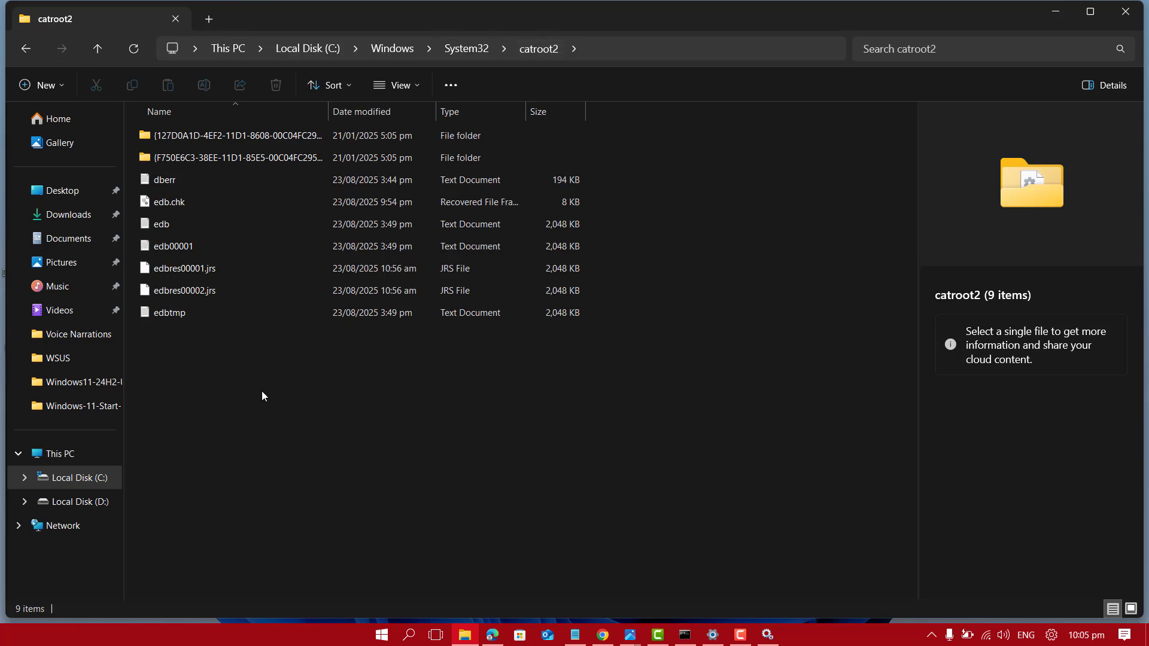
{"action": "key", "text": "ctrl+a"}
{"action": "key", "text": "Delete"}
{"action": "left_click", "coordinate": [515, 282]}
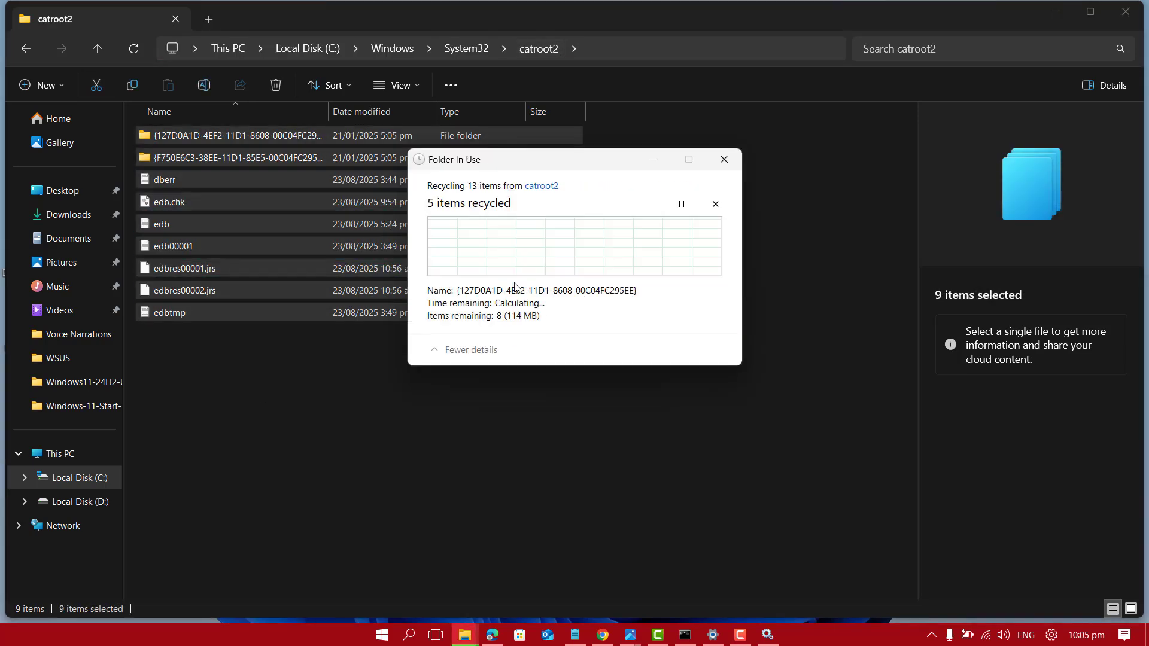
{"action": "left_click", "coordinate": [612, 315]}
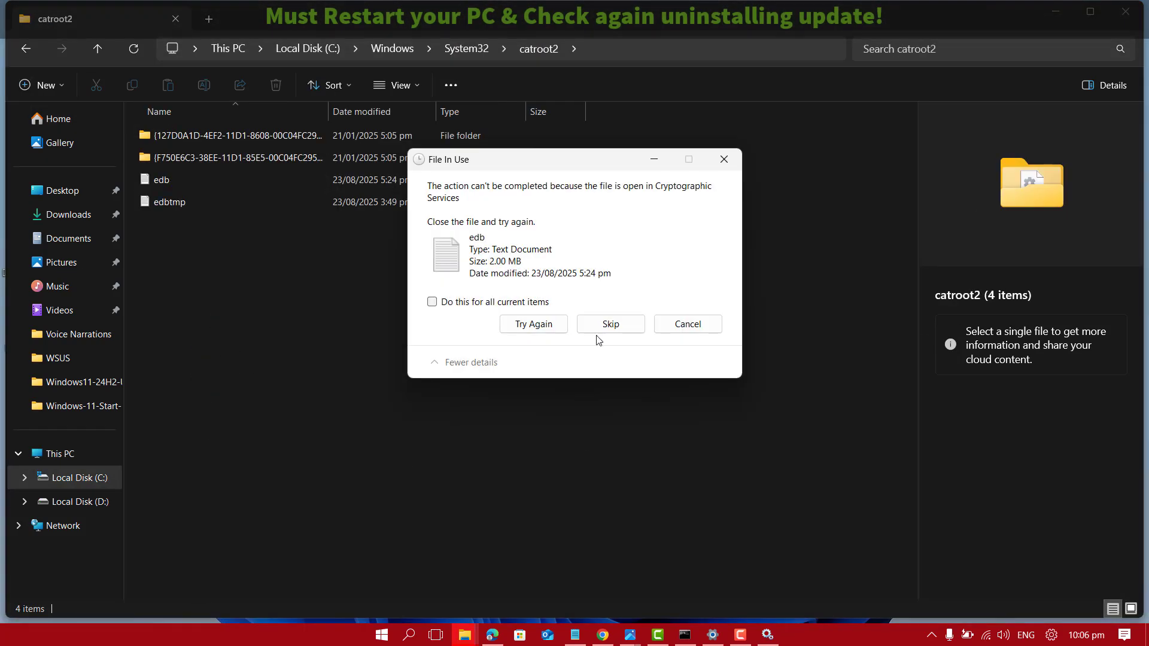
- Skip the remaining in-use file in catroot2
{"action": "left_click", "coordinate": [605, 324]}
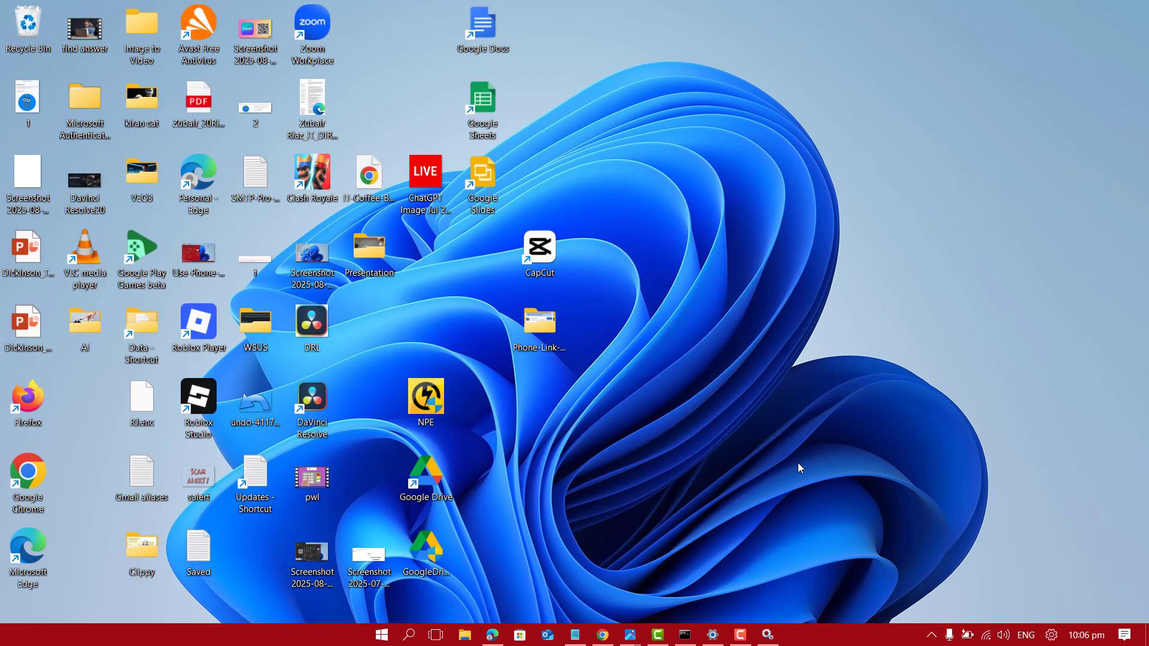
- Open Settings and go to System > Troubleshoot > Other trouble-shooters
{"action": "left_click", "coordinate": [437, 635]}
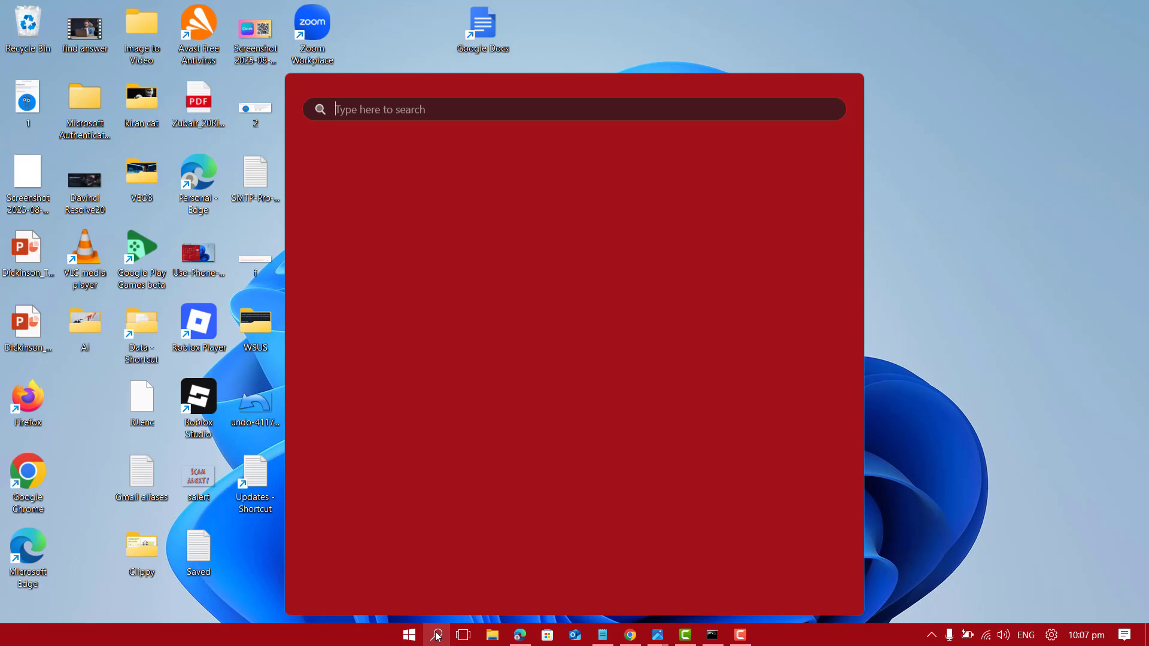
{"action": "type", "text": "settings"}
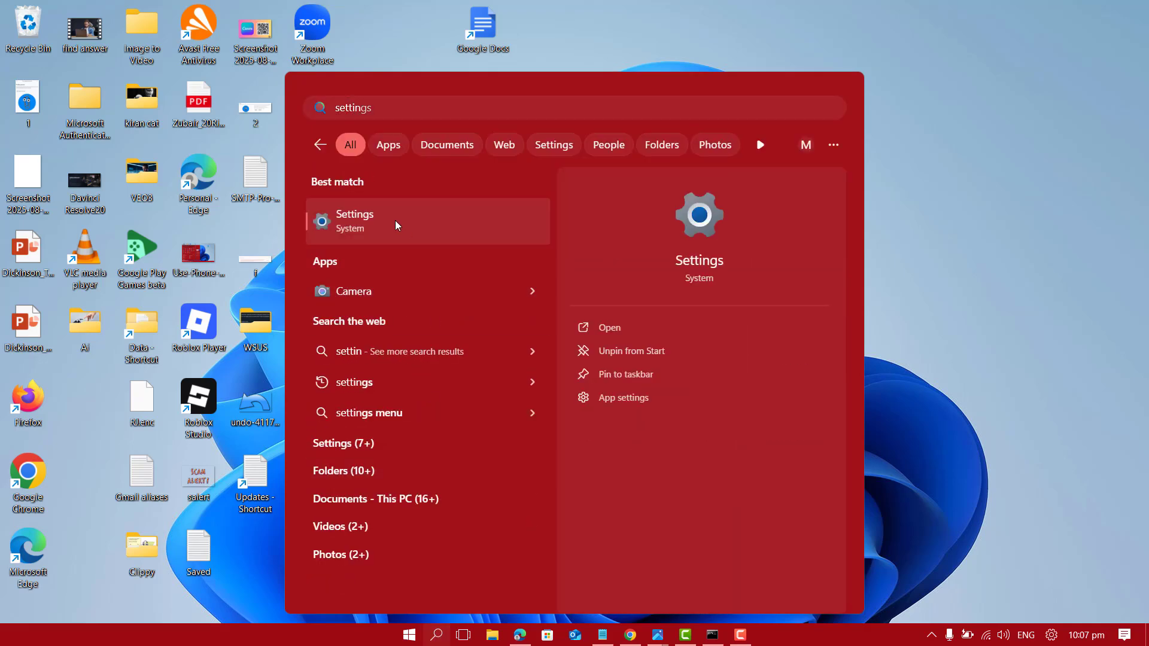
{"action": "left_click", "coordinate": [395, 220]}
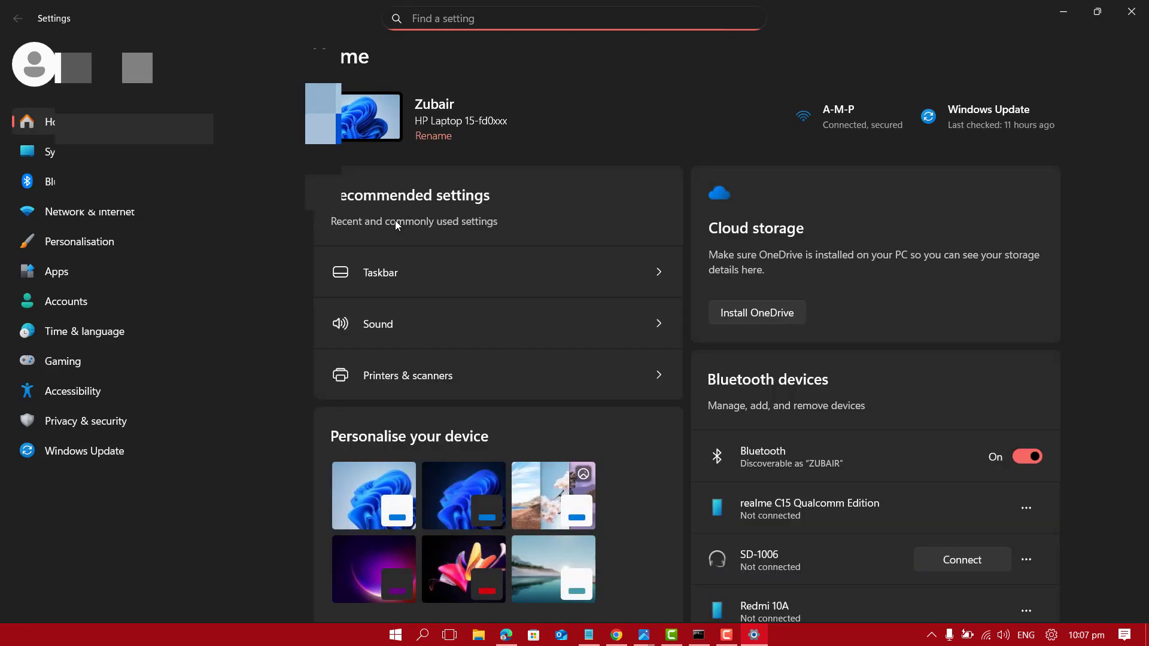
{"action": "left_click", "coordinate": [48, 151]}
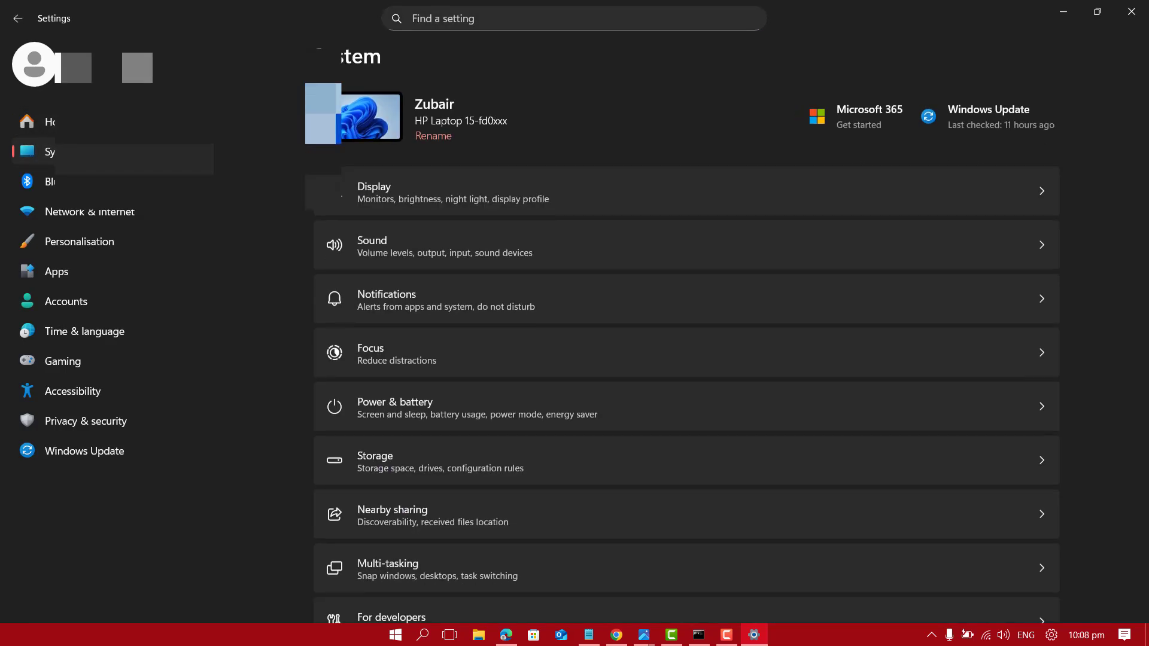
{"action": "scroll", "coordinate": [999, 390], "scroll_direction": "down", "scroll_amount": 3}
{"action": "left_click", "coordinate": [387, 551]}
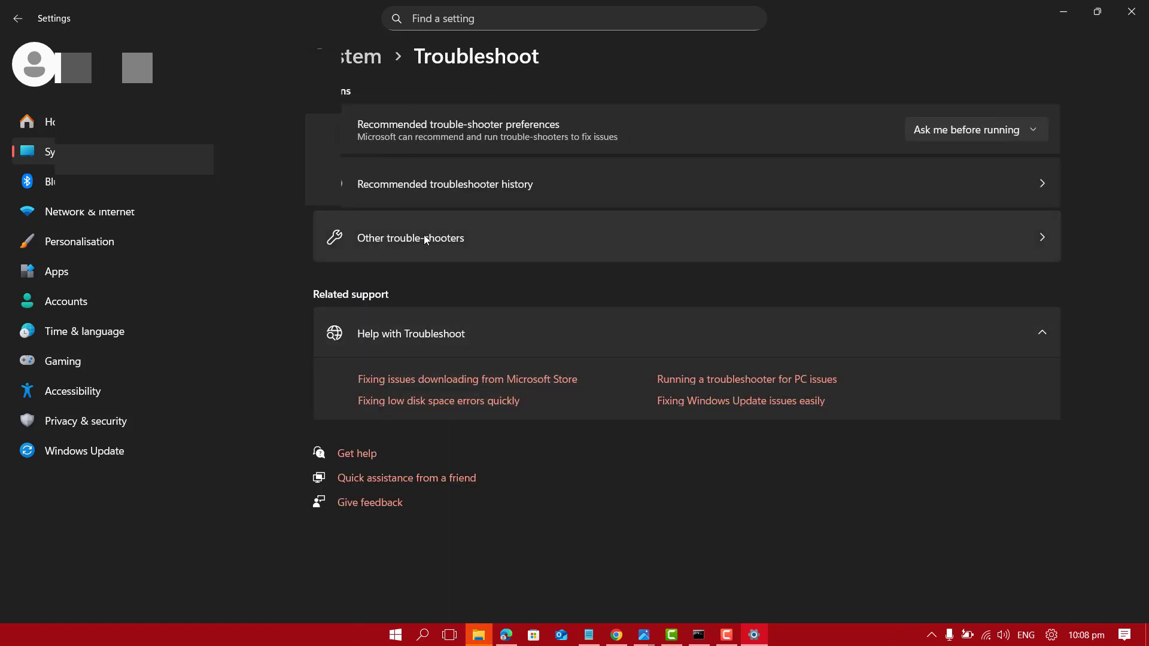
{"action": "left_click", "coordinate": [465, 233]}
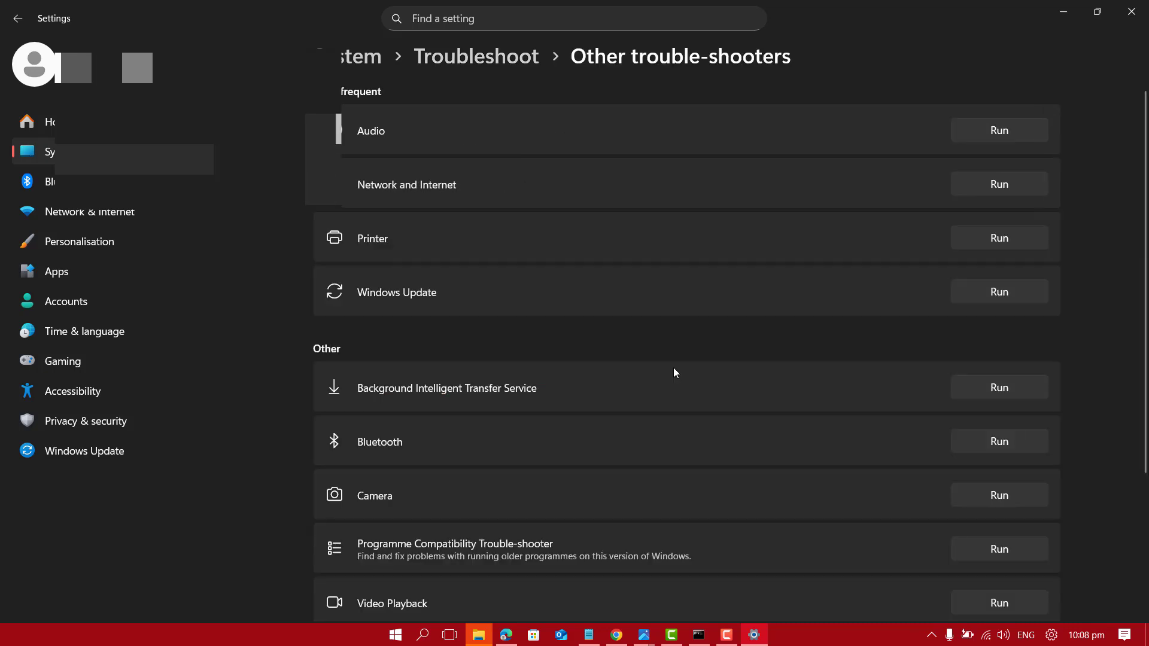
{"action": "left_click", "coordinate": [1008, 293]}
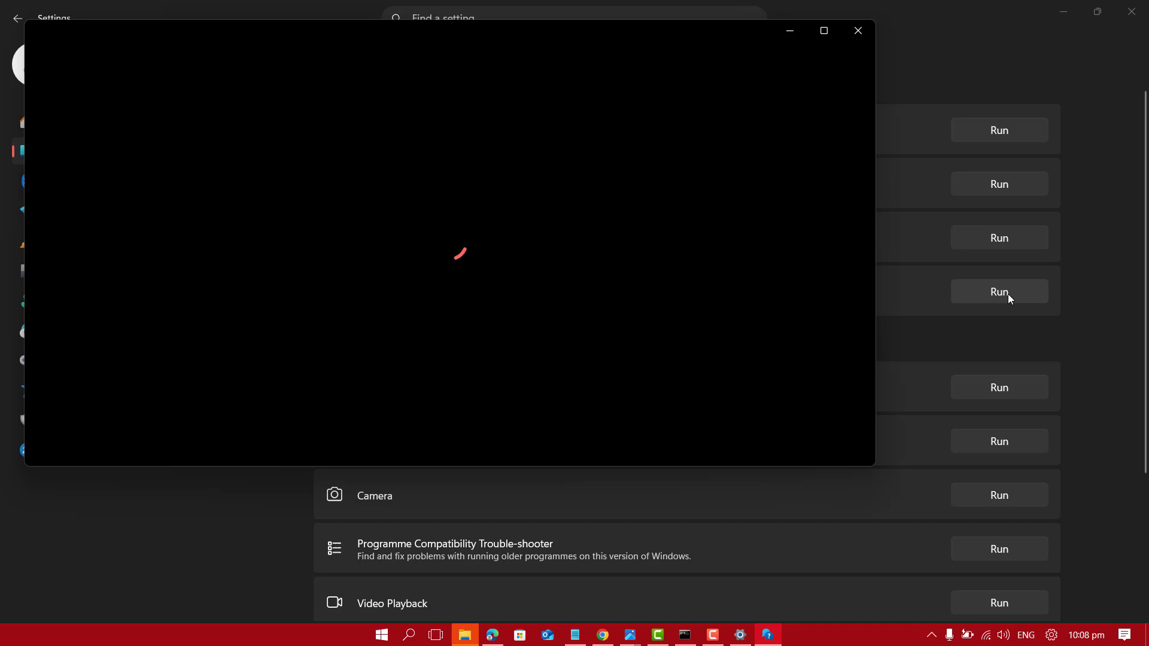